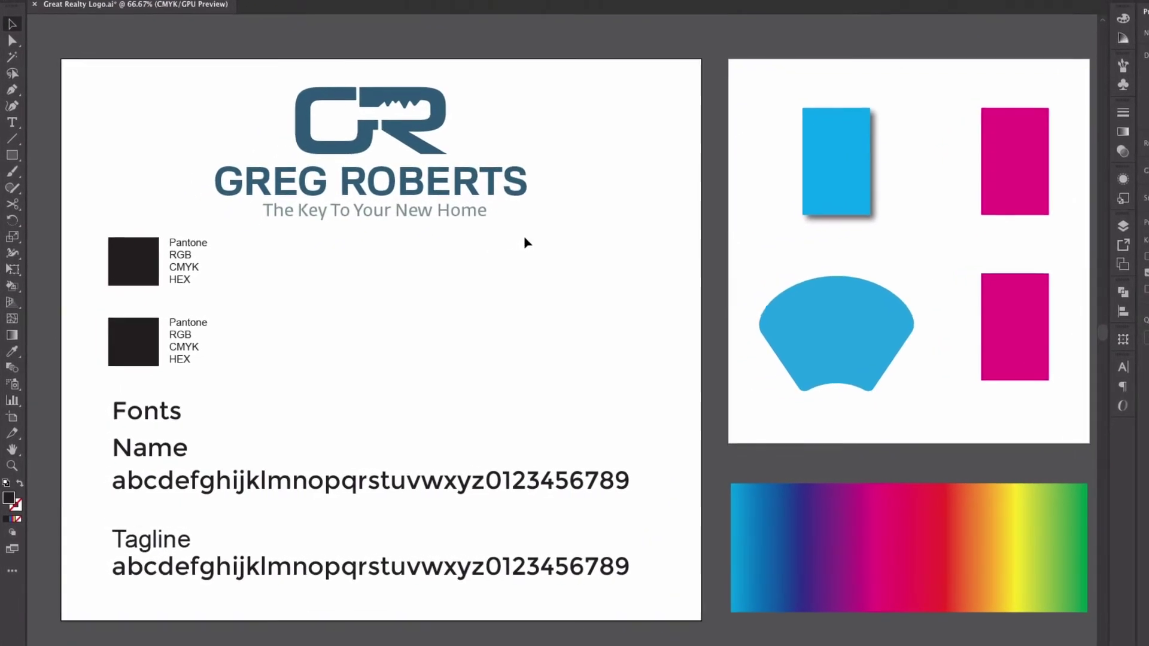
# Fill the top black swatch with the GR logo's dark blue.
pyautogui.press('i')
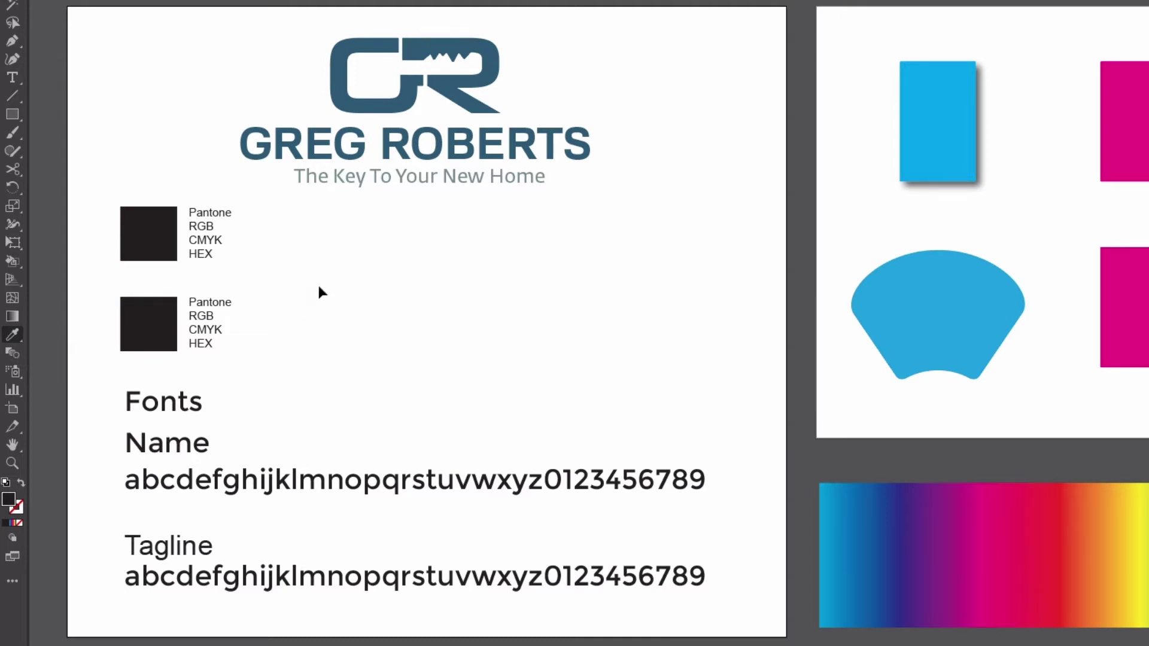
pyautogui.click(142, 250)
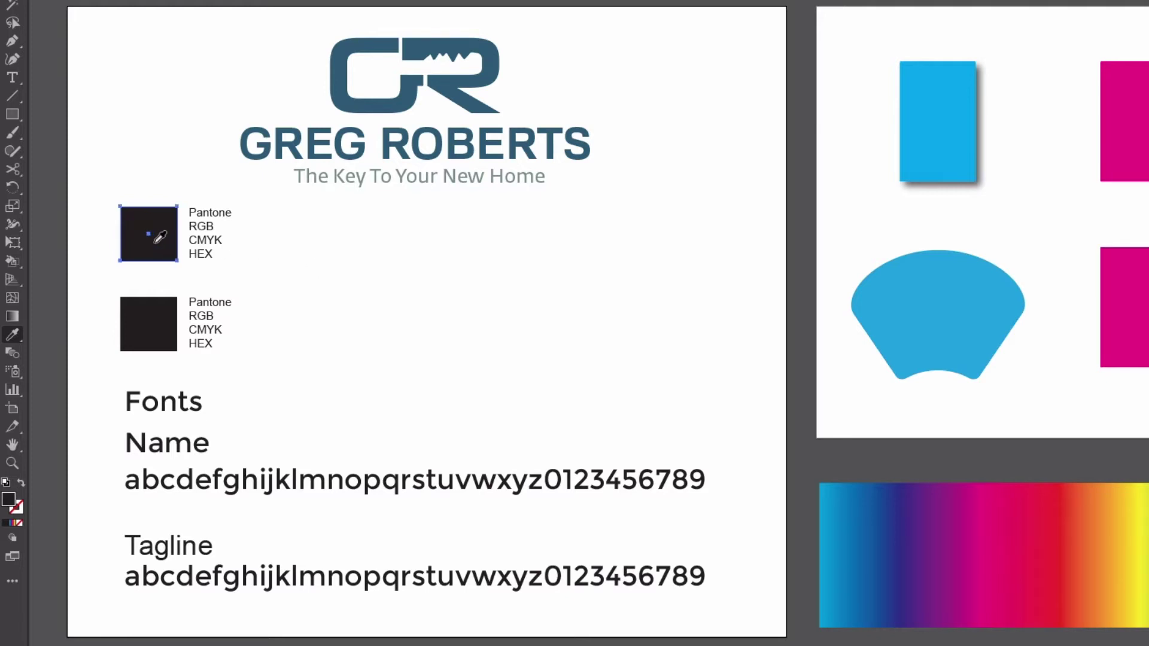
pyautogui.click(410, 96)
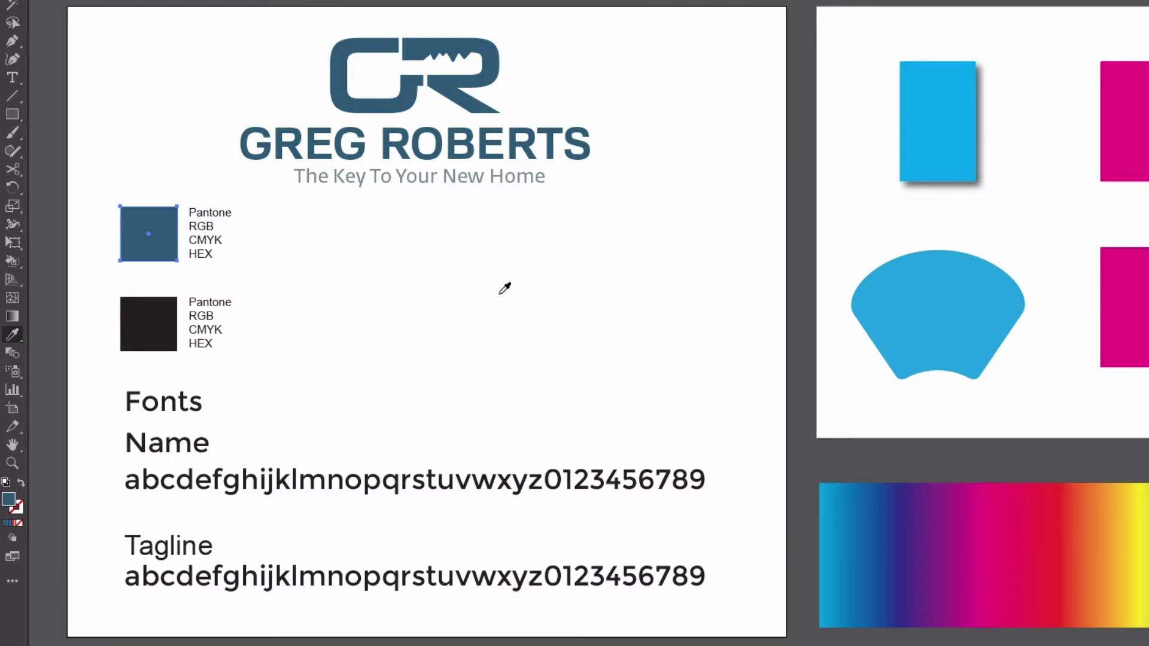
# Fill the bottom black swatch with the tagline's grey, then deselect it.
pyautogui.press('v')
pyautogui.click(150, 326)
pyautogui.press('i')
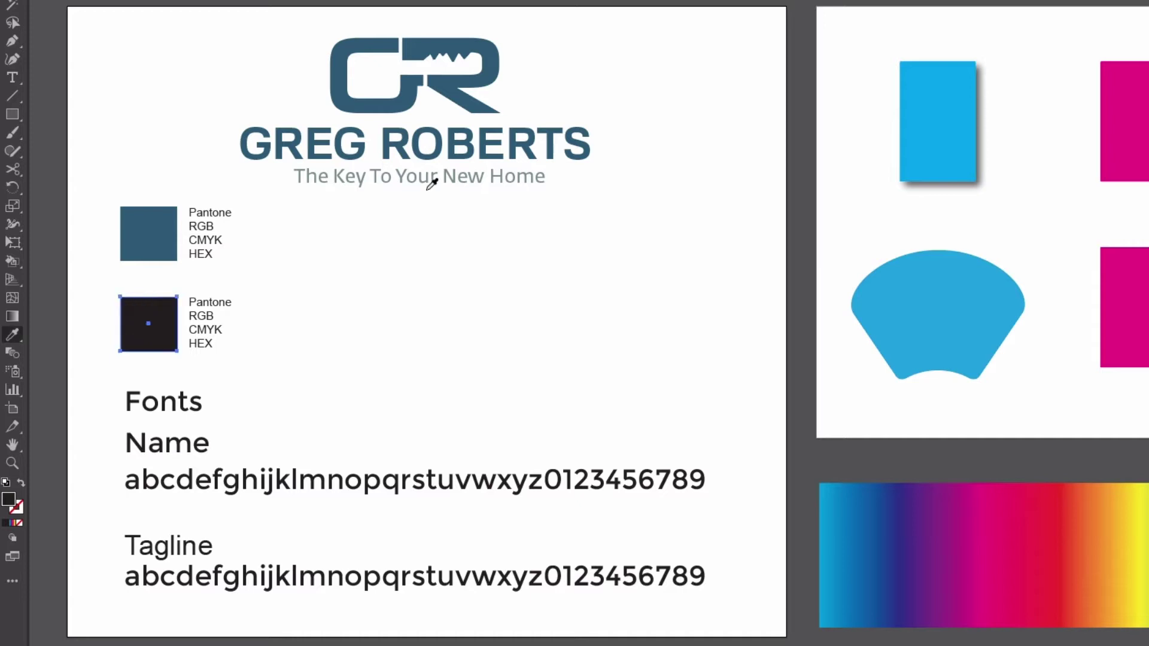
pyautogui.click(440, 176)
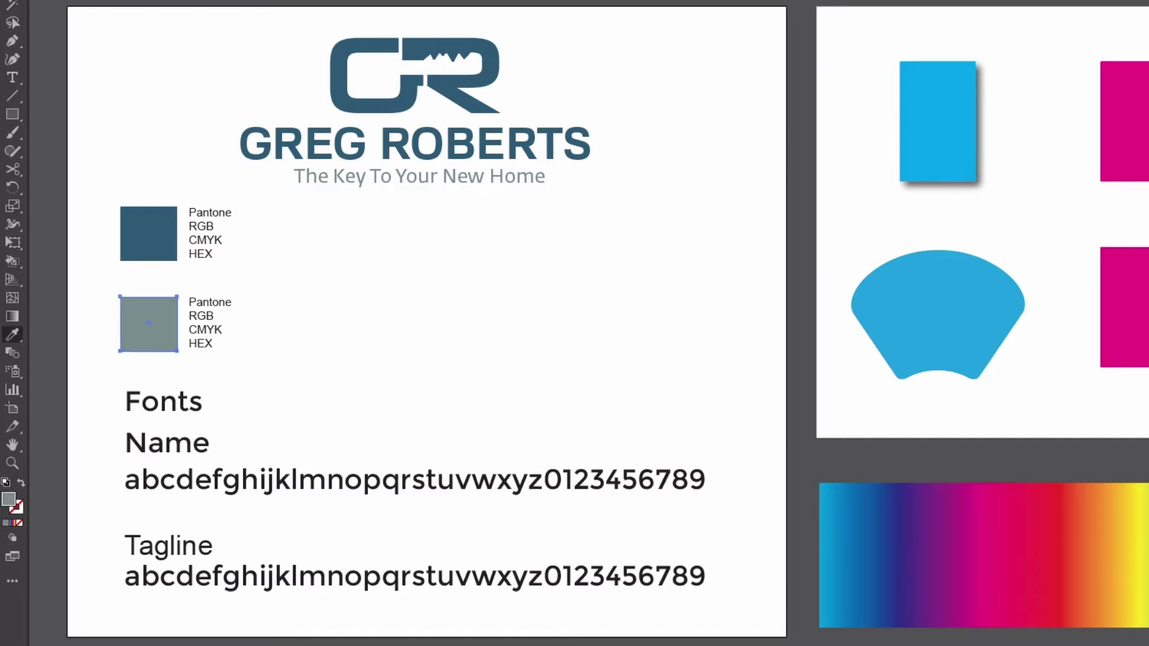
pyautogui.press('v')
pyautogui.click(252, 283)
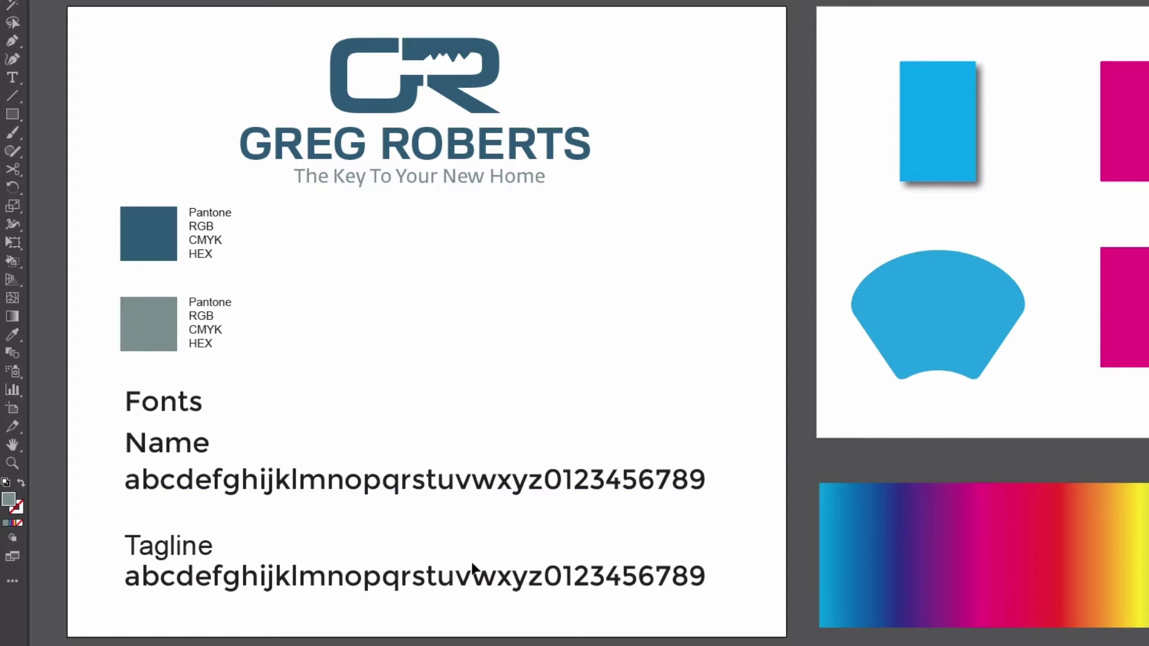
# Copy the tagline's grey Fedra Sans Std 28.87 pt style onto the Tagline alphabet sample.
pyautogui.click(505, 580)
pyautogui.press('i')
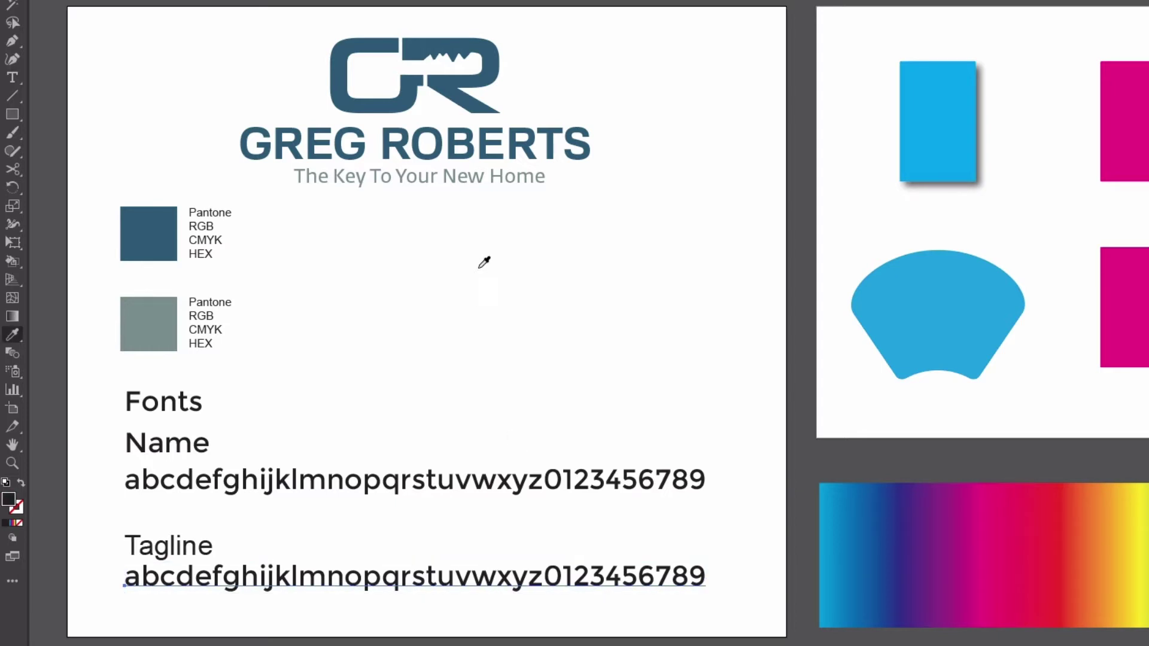
pyautogui.click(487, 177)
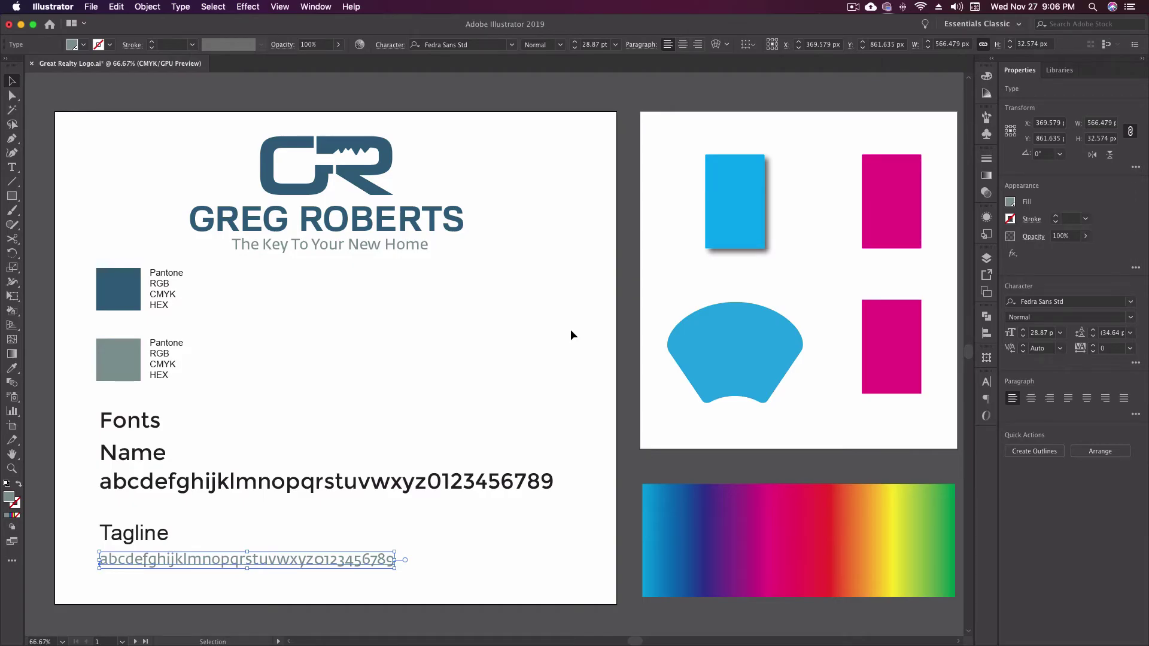
# Try the rainbow gradient, dark blue, cyan and magenta as fills on the GR logo mark.
pyautogui.click(374, 180)
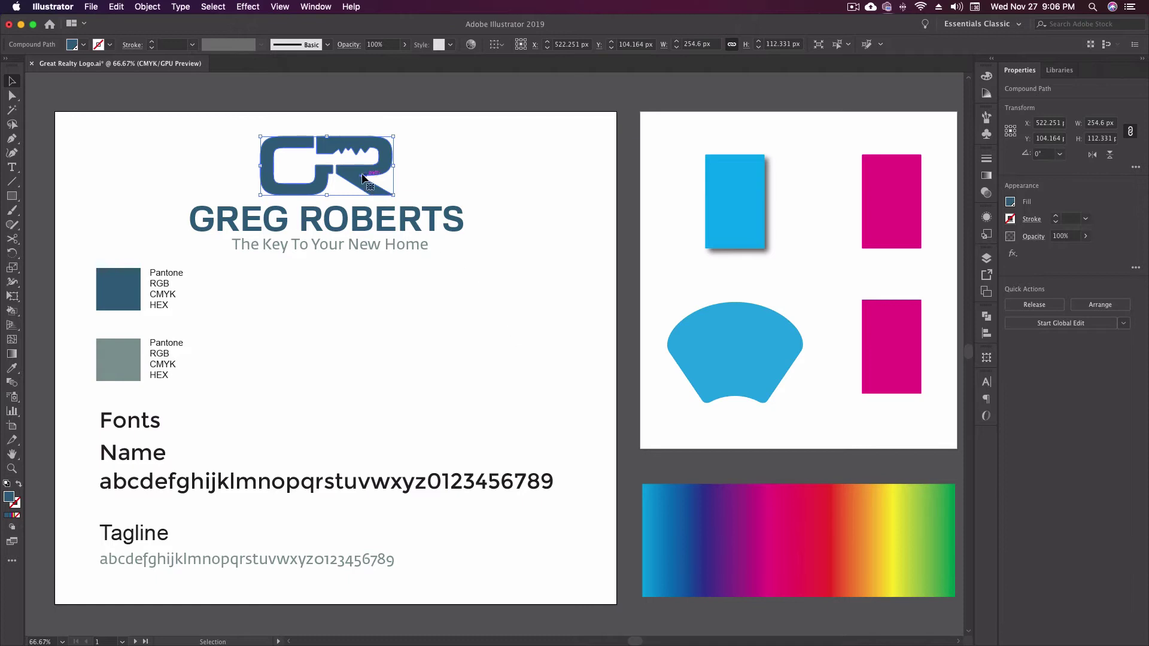
pyautogui.press('i')
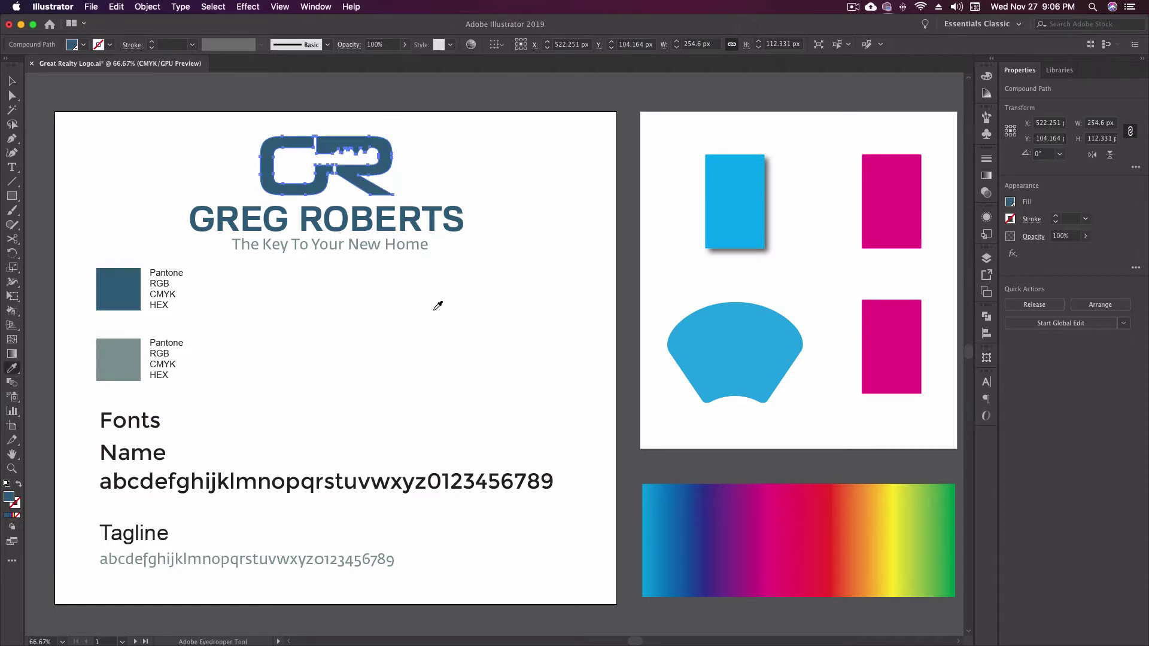
pyautogui.hscroll(1, 802, 526)
pyautogui.click(875, 519)
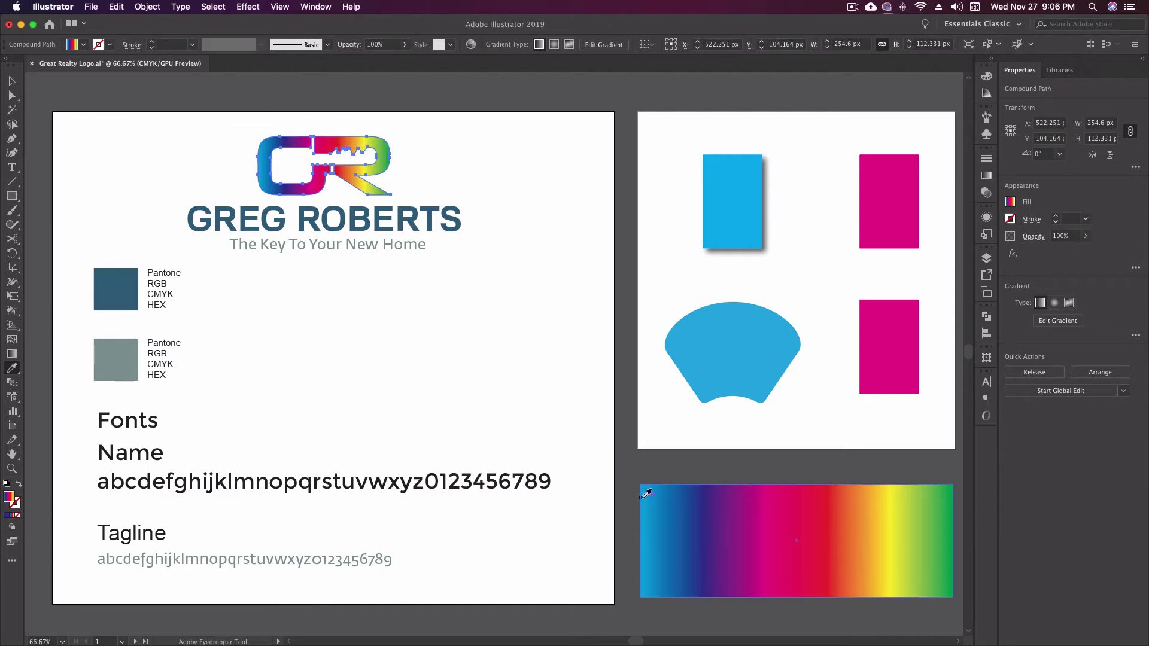
pyautogui.click(543, 429)
pyautogui.hscroll(-1, 556, 443)
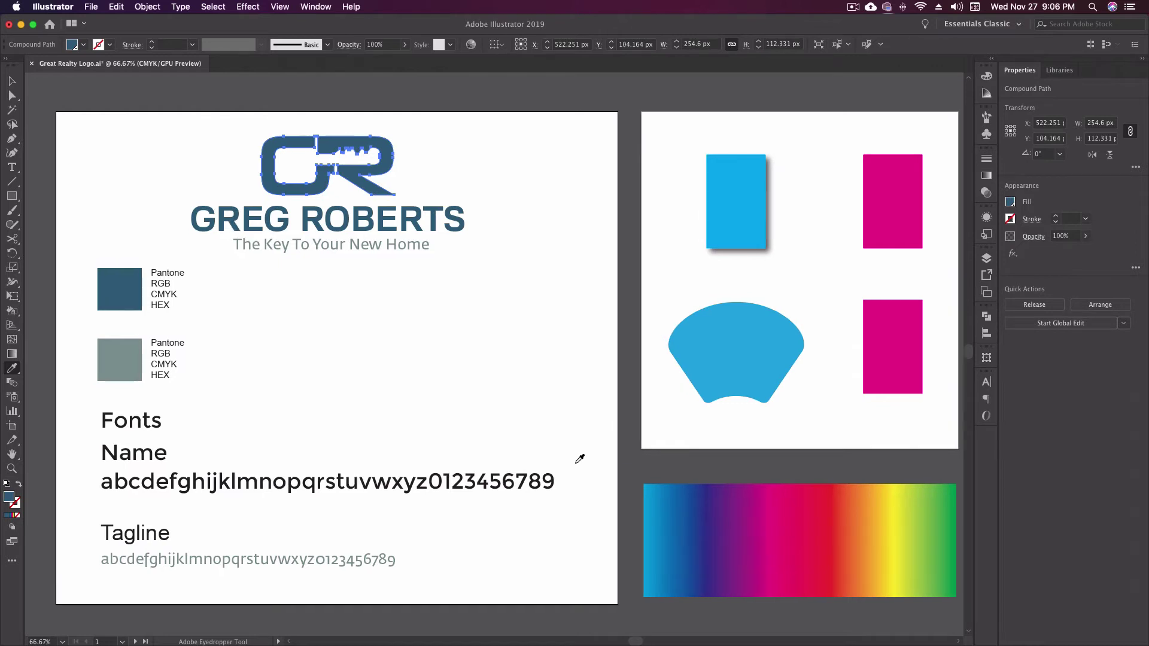
pyautogui.click(653, 490)
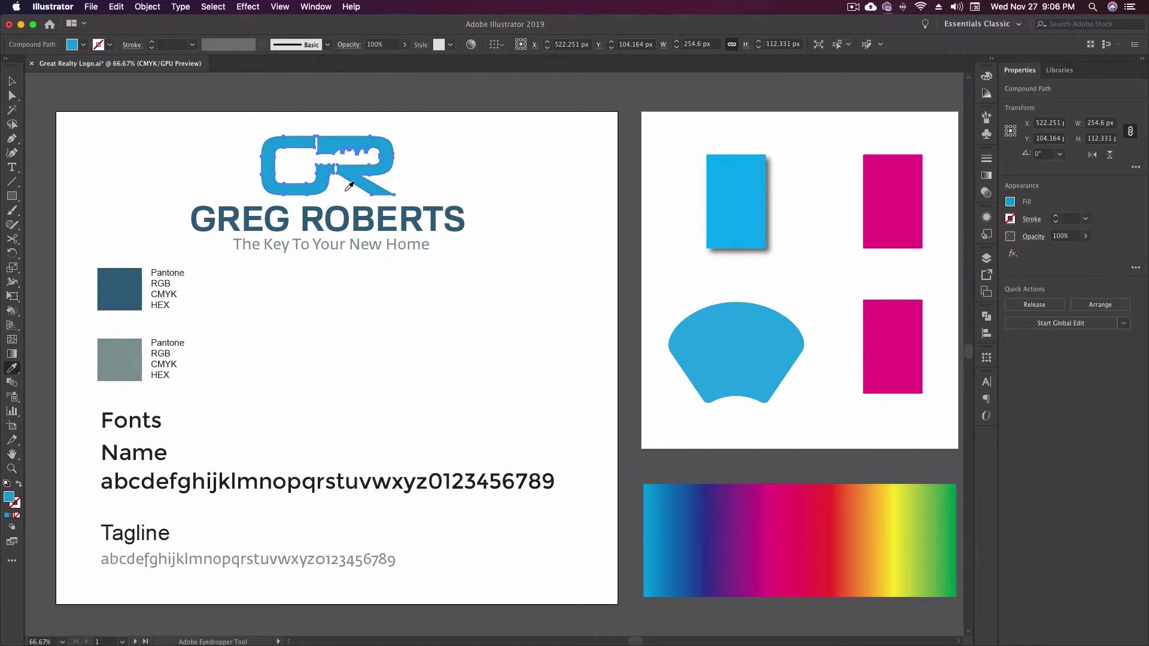
pyautogui.click(771, 501)
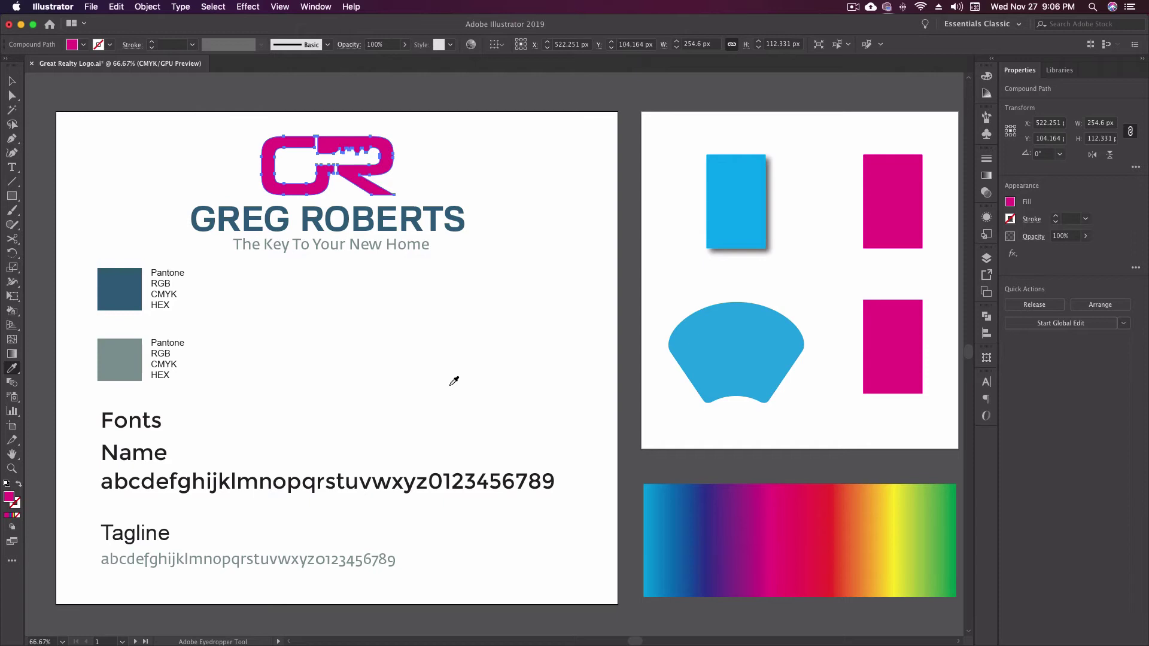
pyautogui.click(794, 512)
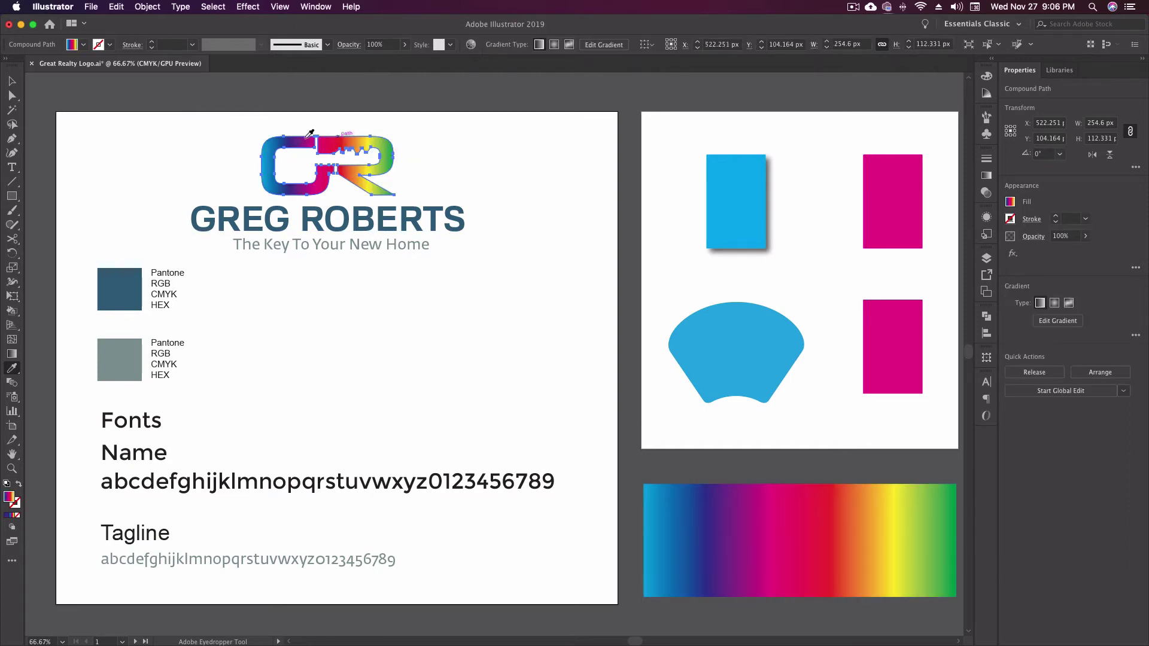
# Resample the rainbow gradient onto the logo from several points along the bar.
pyautogui.hscroll(-1, 291, 149)
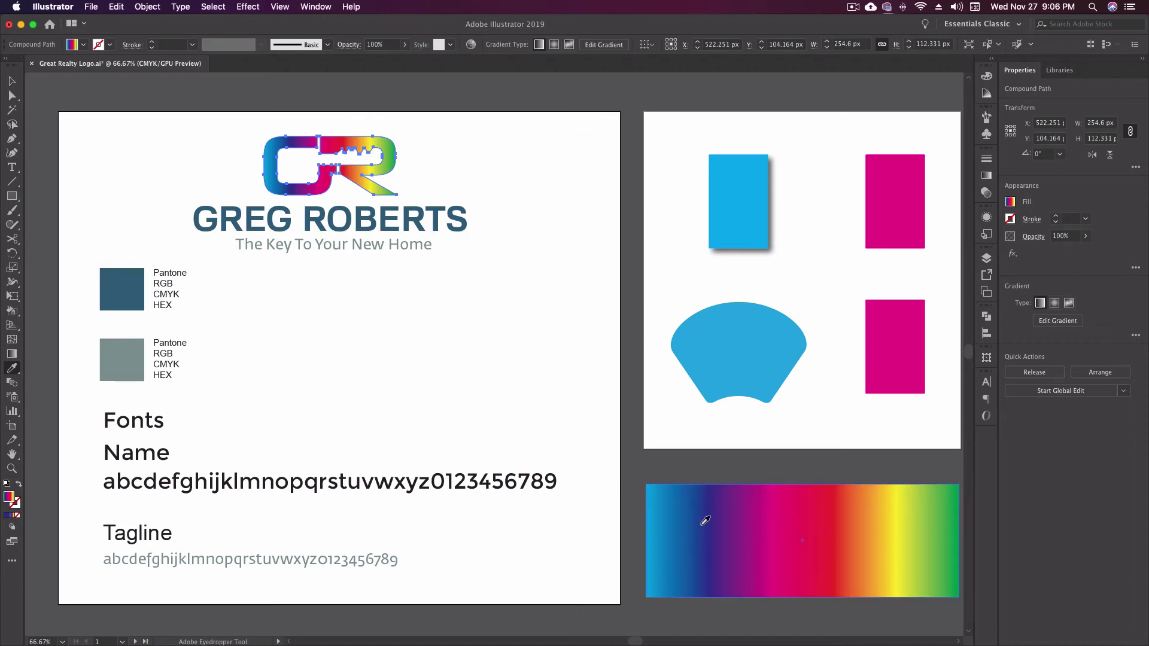
pyautogui.click(820, 513)
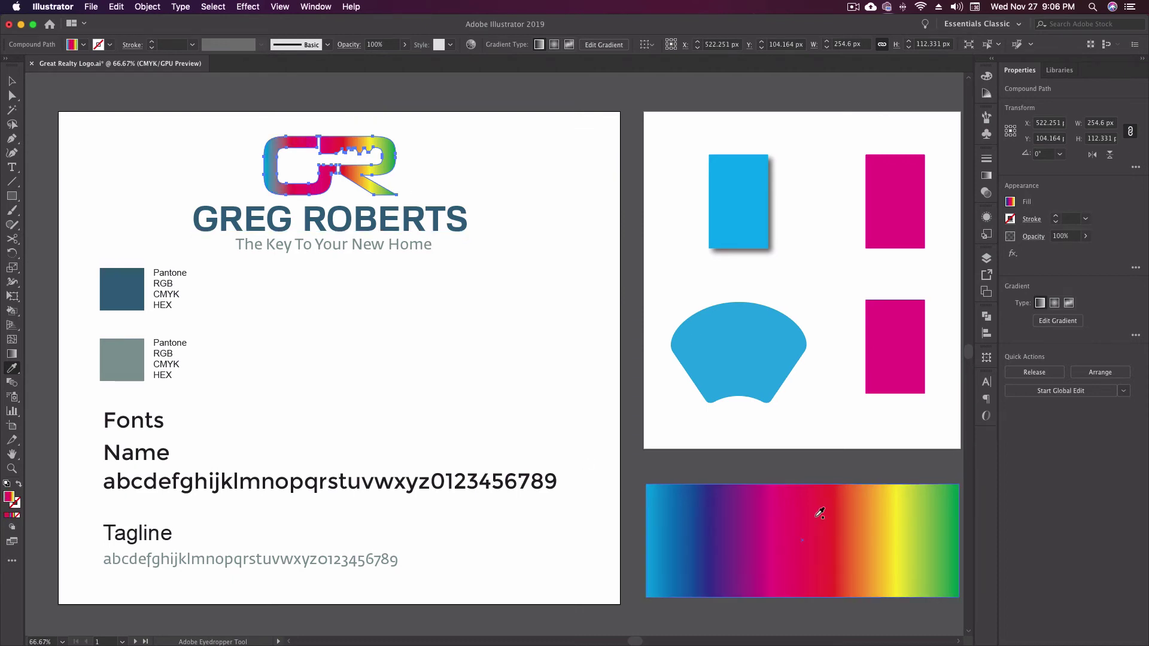
pyautogui.click(863, 512)
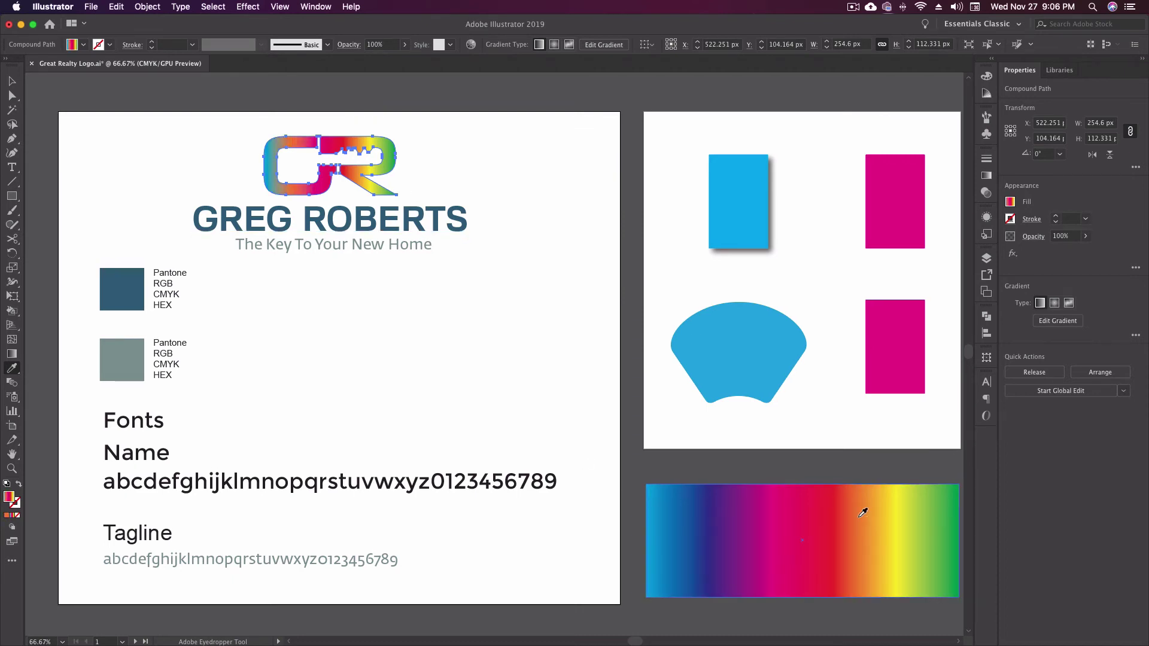
pyautogui.click(917, 515)
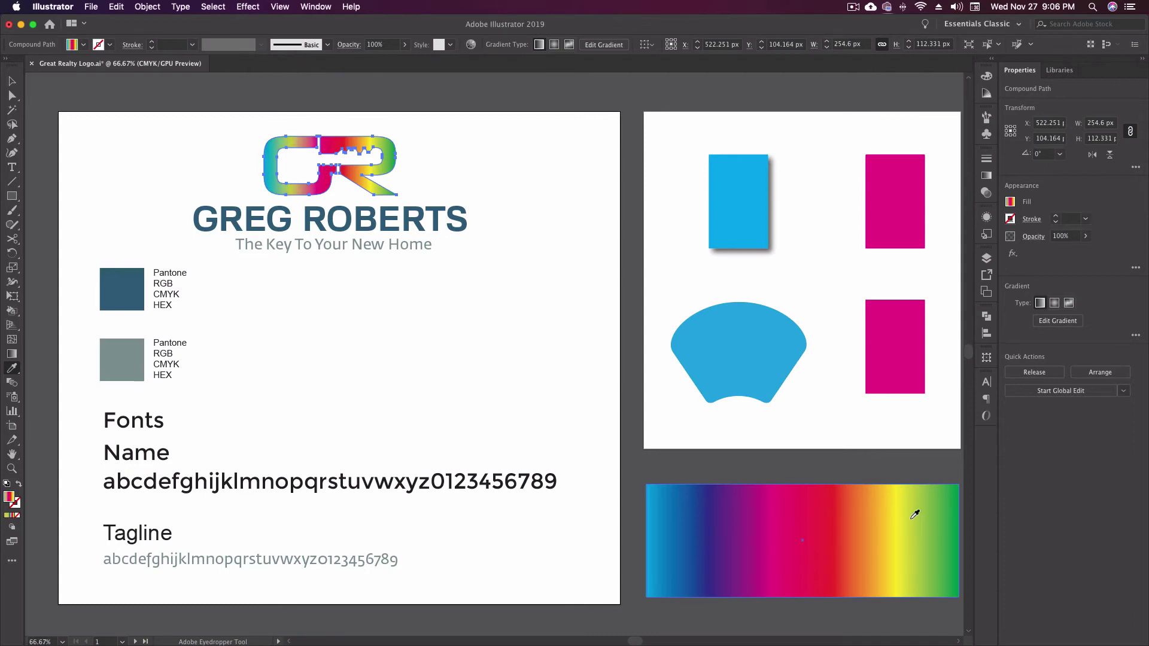
pyautogui.click(758, 512)
pyautogui.click(699, 514)
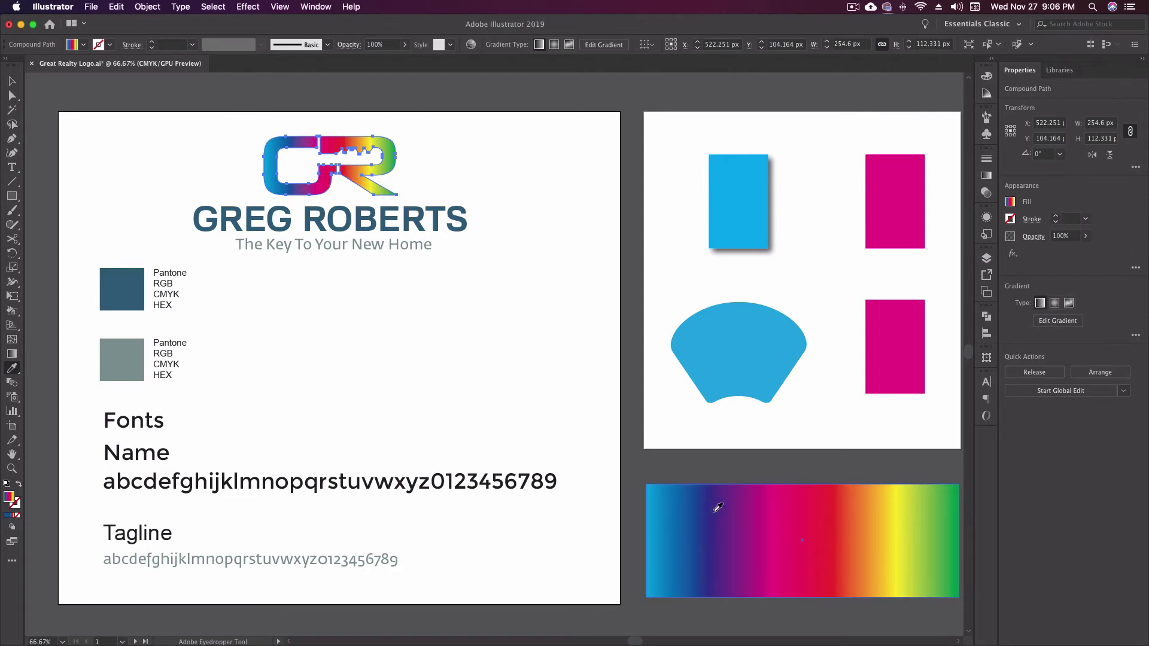
# Undo the gradient and try solid yellow-orange, pink, then purple, leaving the logo purple.
pyautogui.press('v')
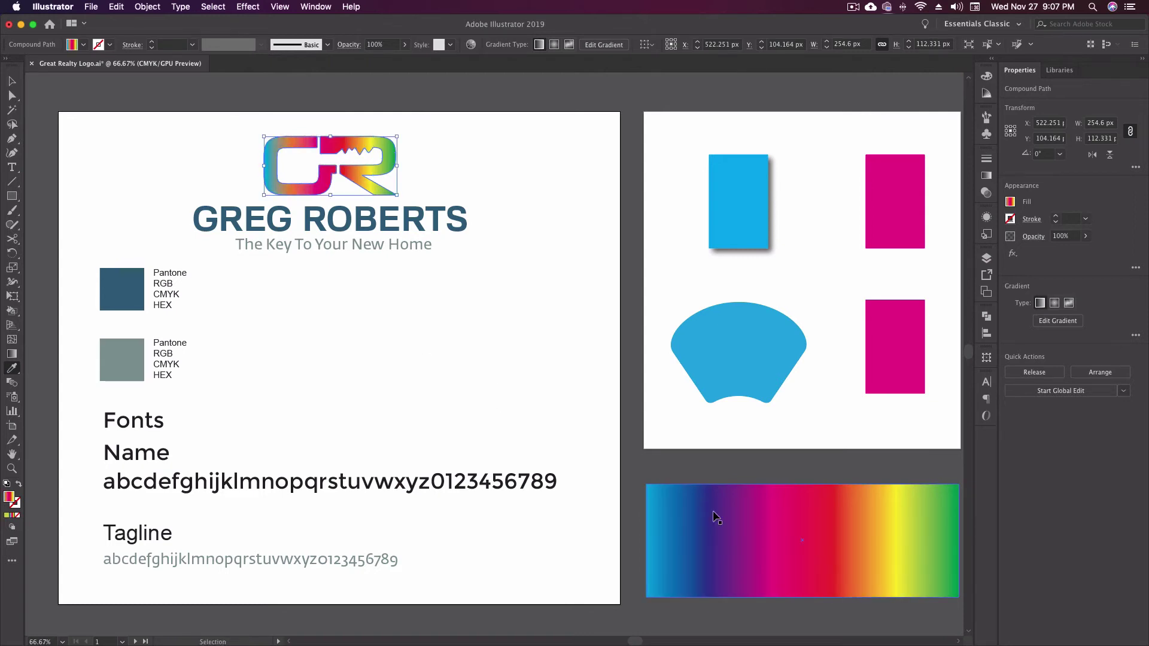
pyautogui.press('super+z')
pyautogui.press('i')
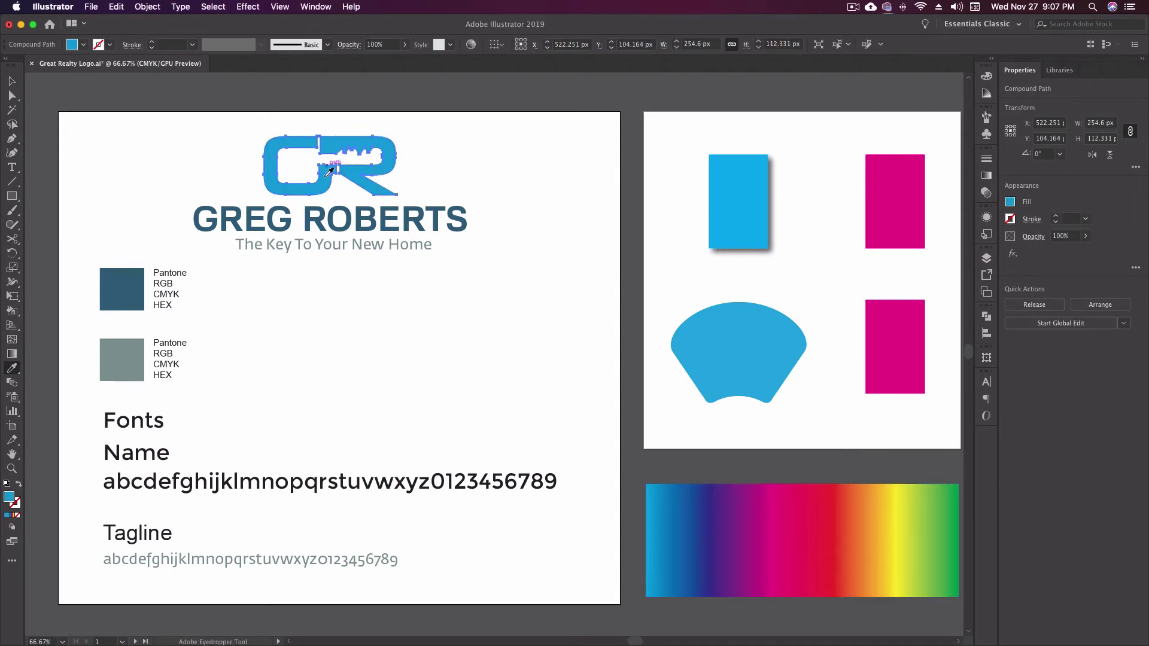
pyautogui.click(879, 516)
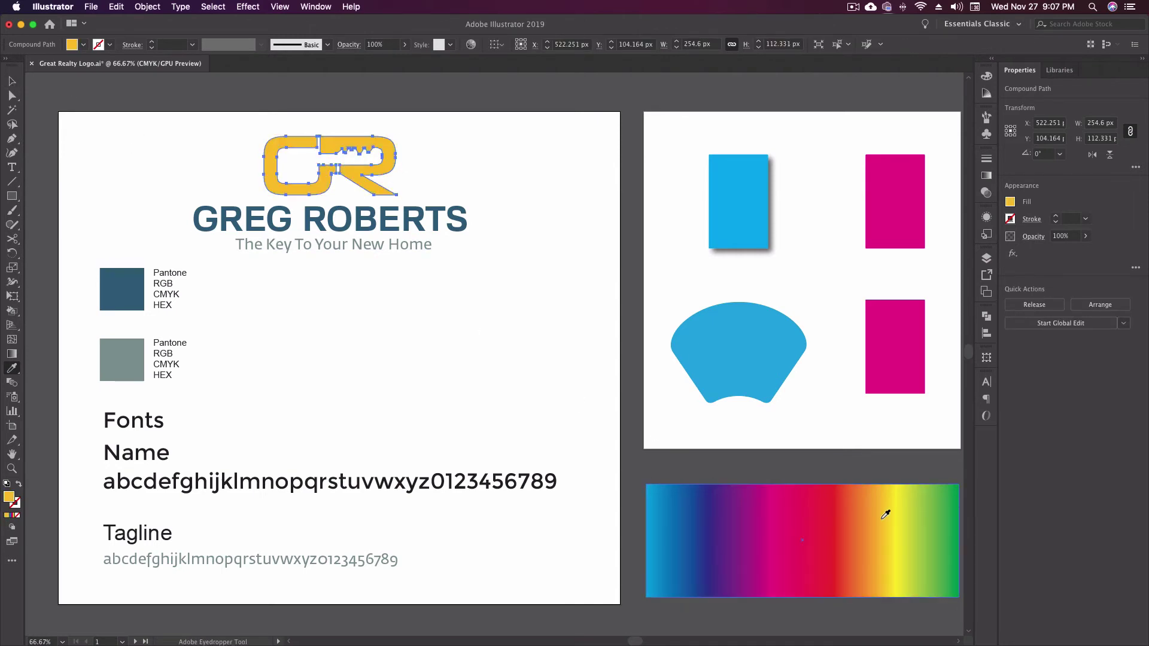
pyautogui.click(810, 513)
pyautogui.click(721, 514)
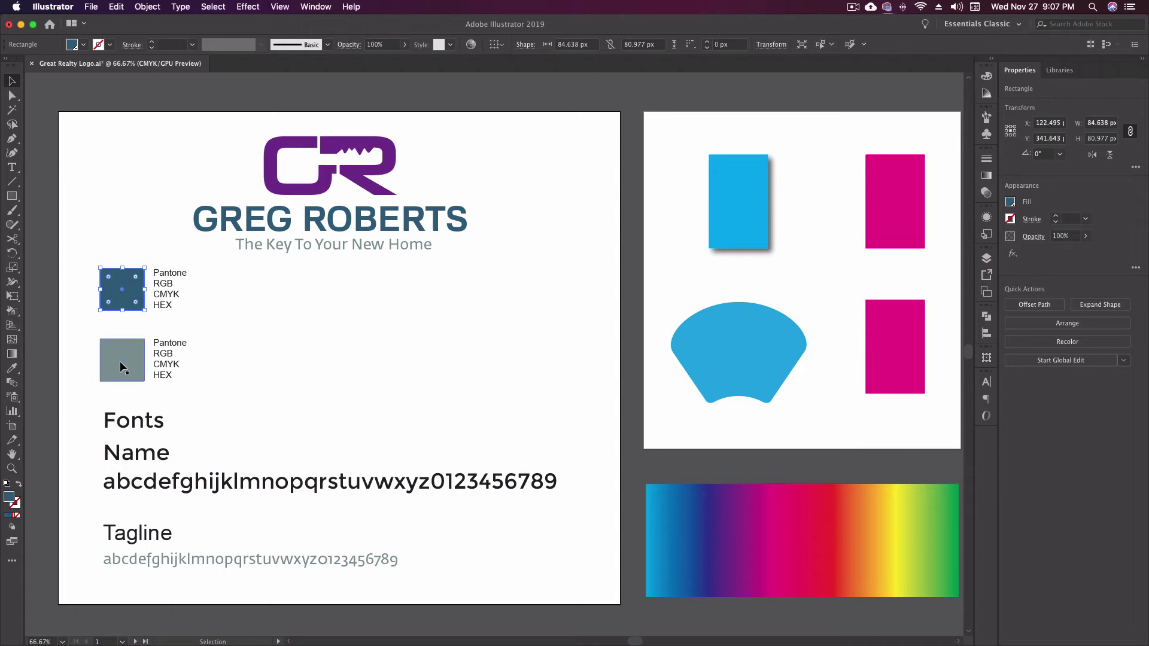
# Copy the top swatch's dark blue fill onto the grey swatch below it.
pyautogui.press('i')
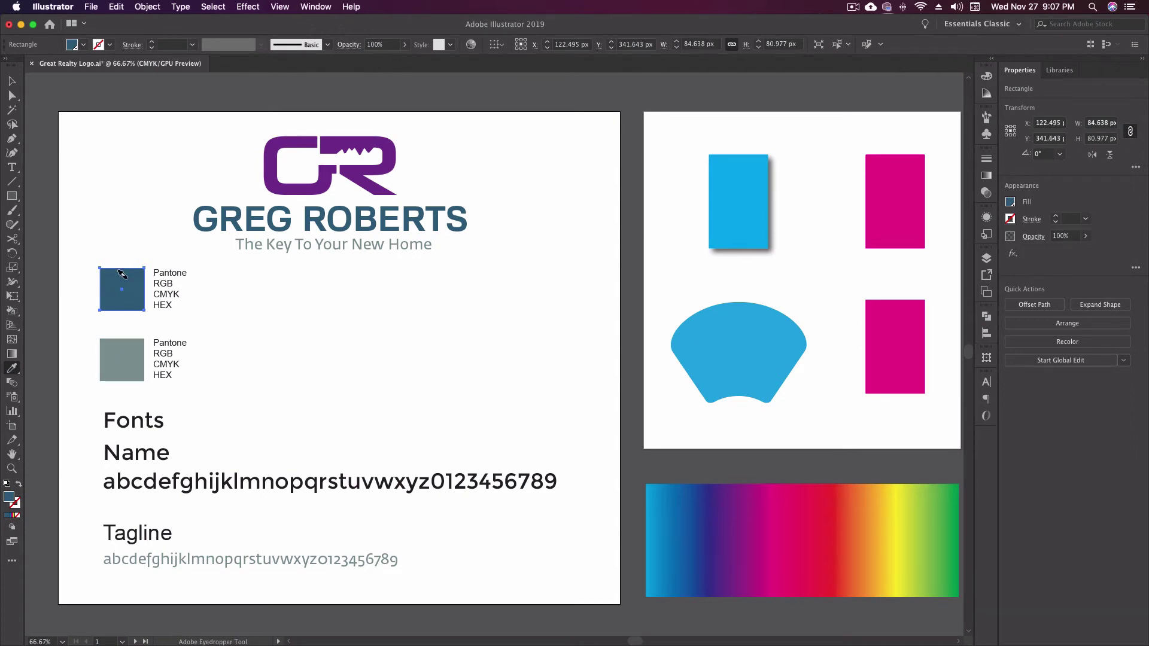
pyautogui.keyDown('alt'); pyautogui.click(114, 349); pyautogui.keyUp('alt')
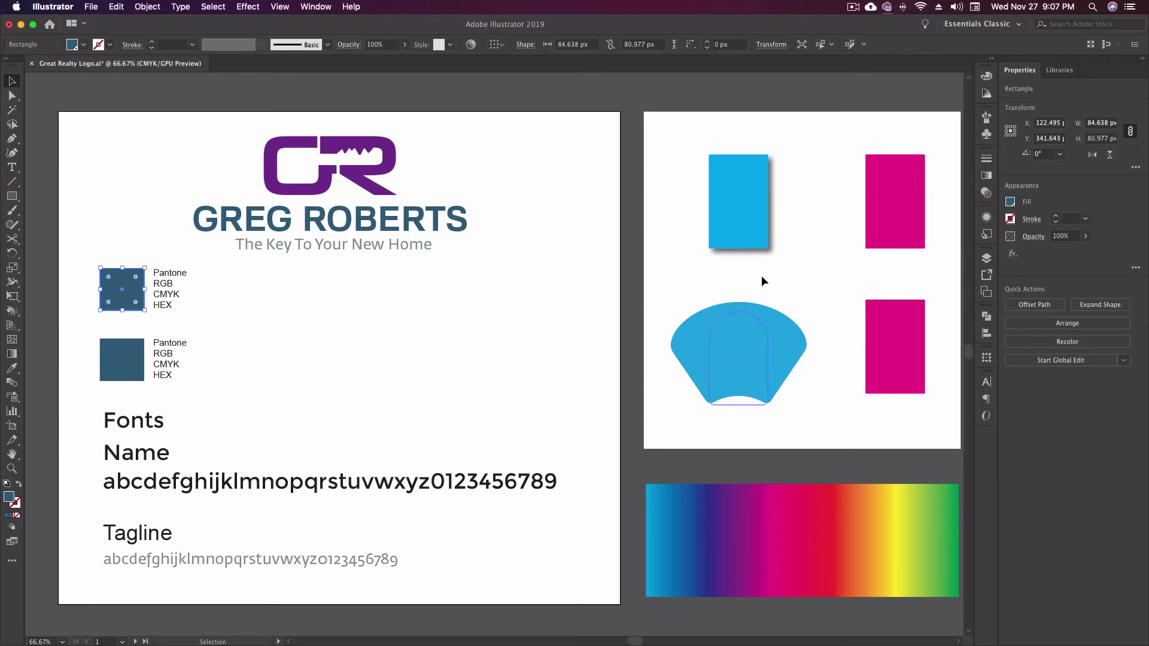
pyautogui.hscroll(2, 774, 279)
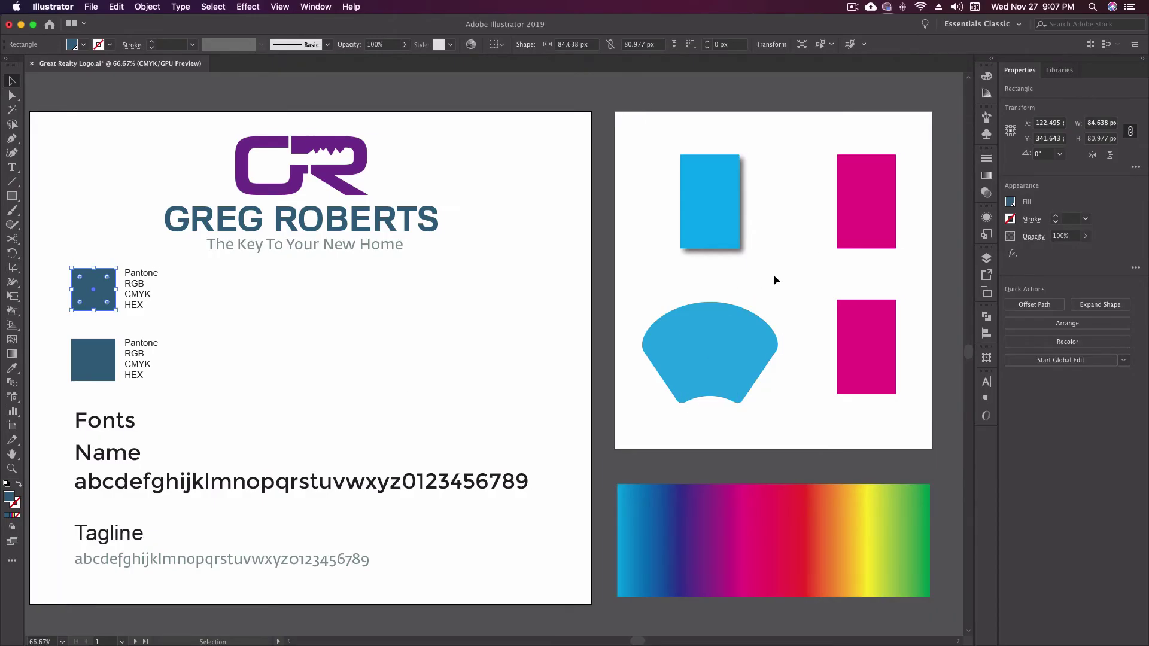
pyautogui.hscroll(-1, 773, 279)
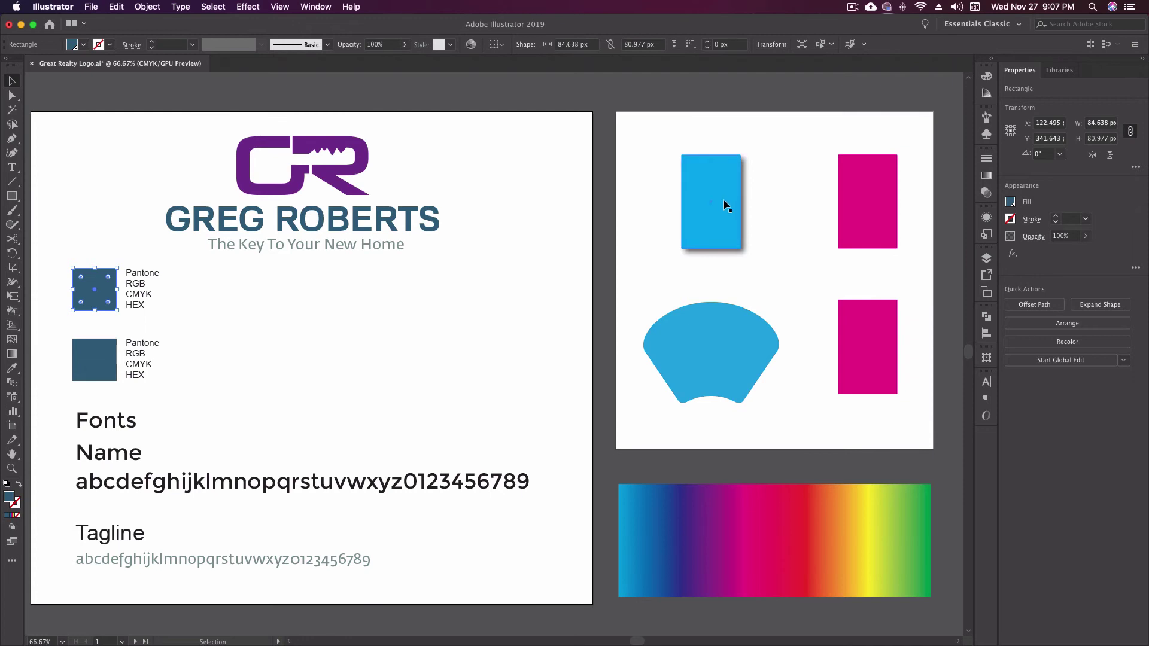
pyautogui.click(864, 199)
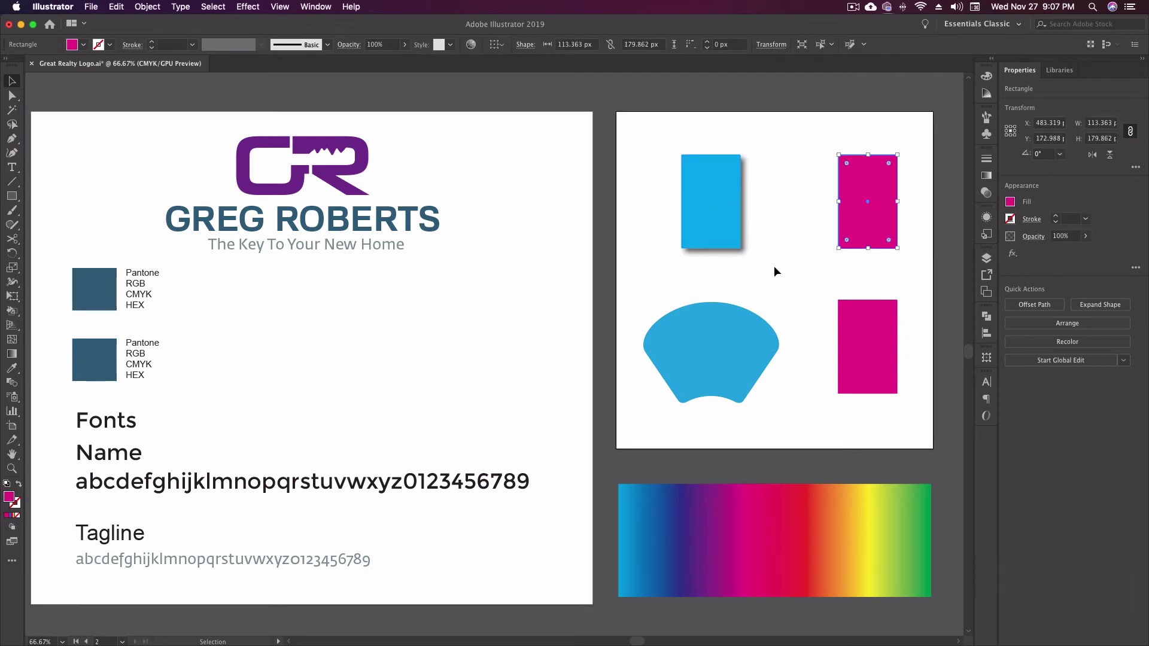
pyautogui.press('i')
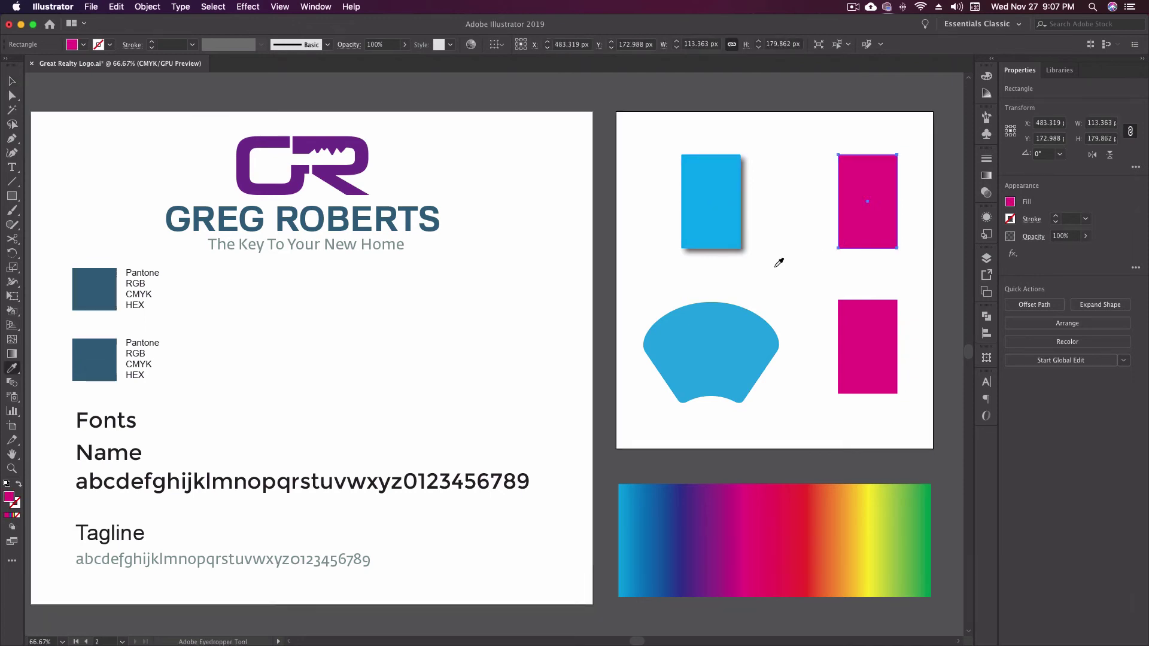
pyautogui.click(727, 199)
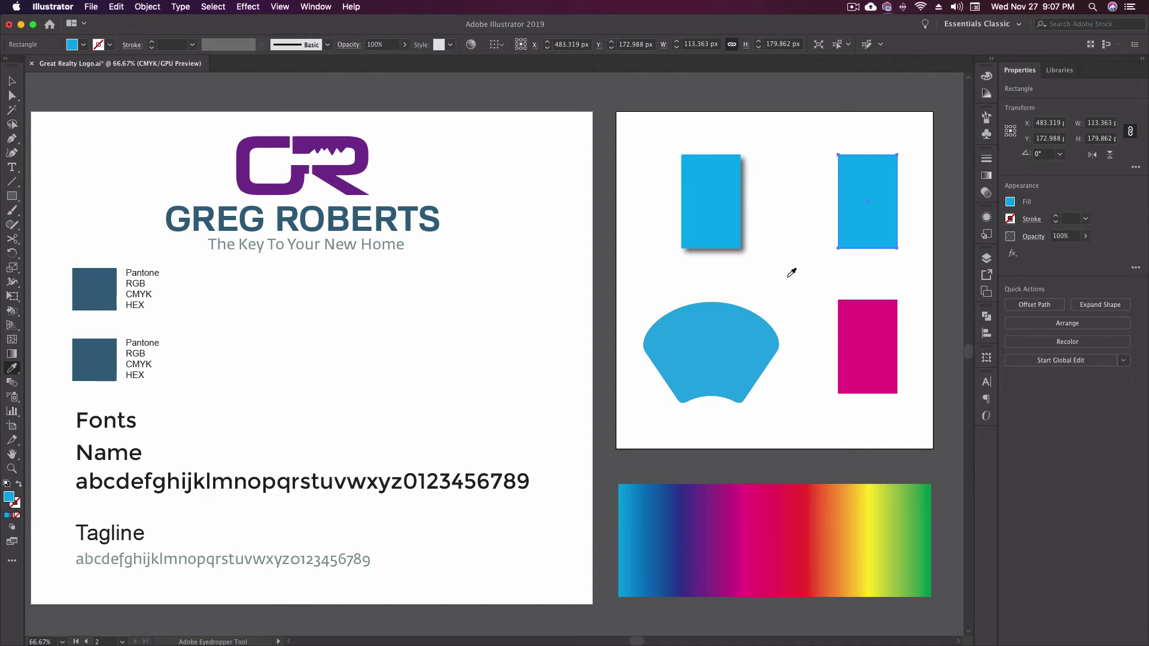
pyautogui.press('v')
pyautogui.click(871, 316)
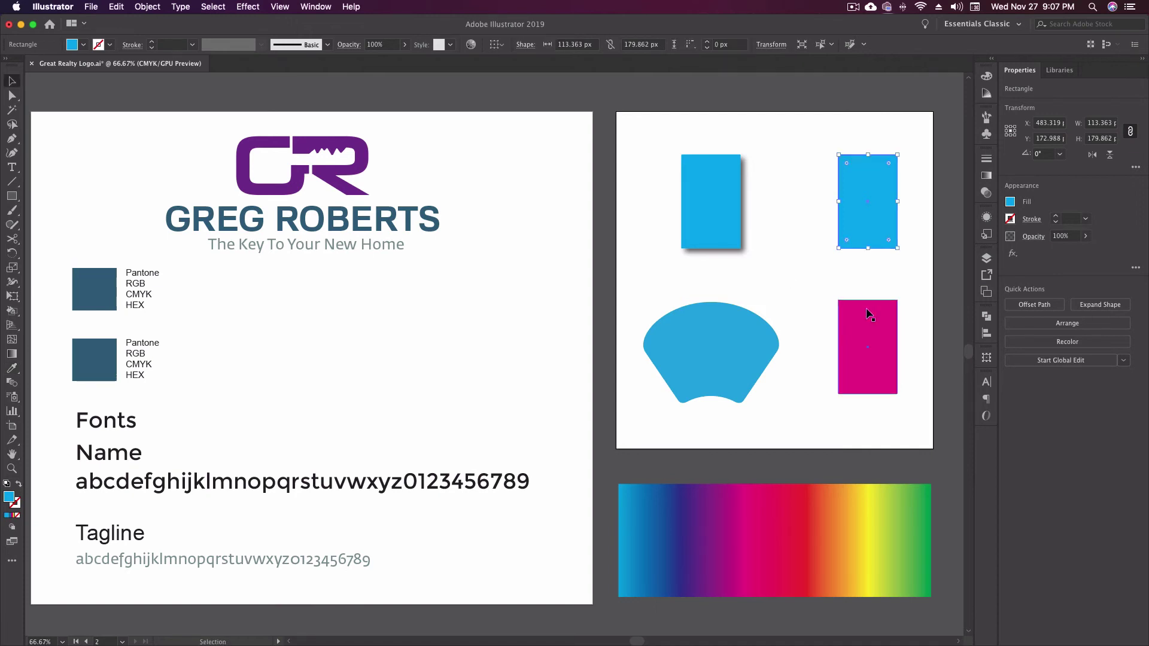
pyautogui.click(714, 340)
pyautogui.press('super+y')
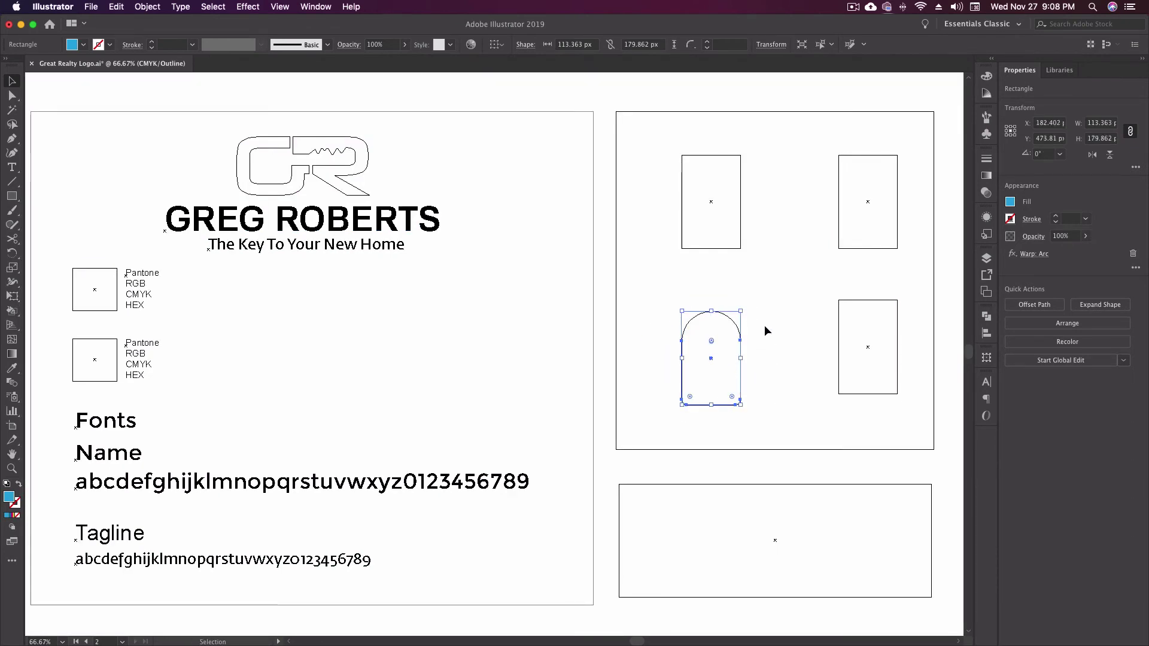
pyautogui.press('super+y')
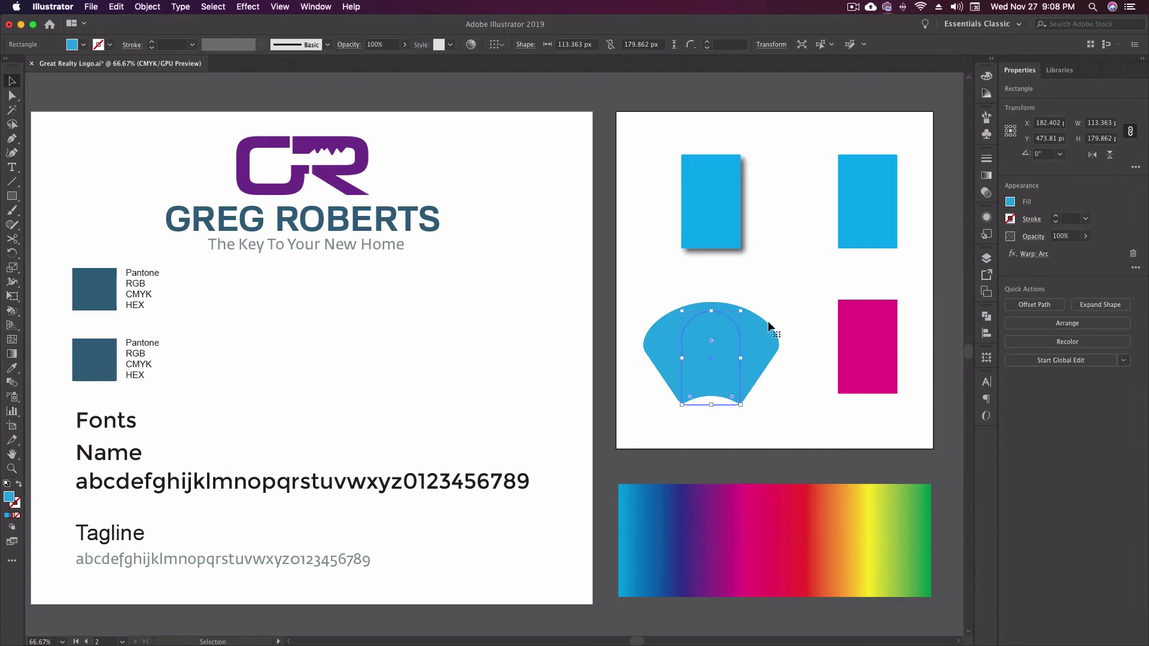
pyautogui.click(758, 277)
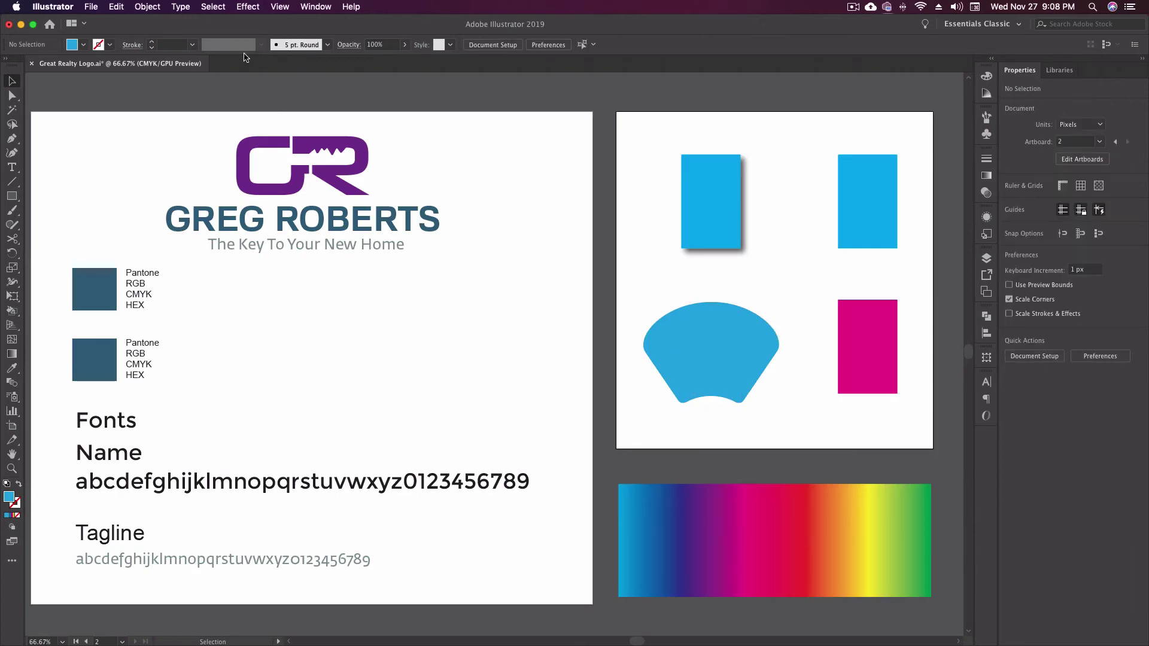
pyautogui.click(153, 6)
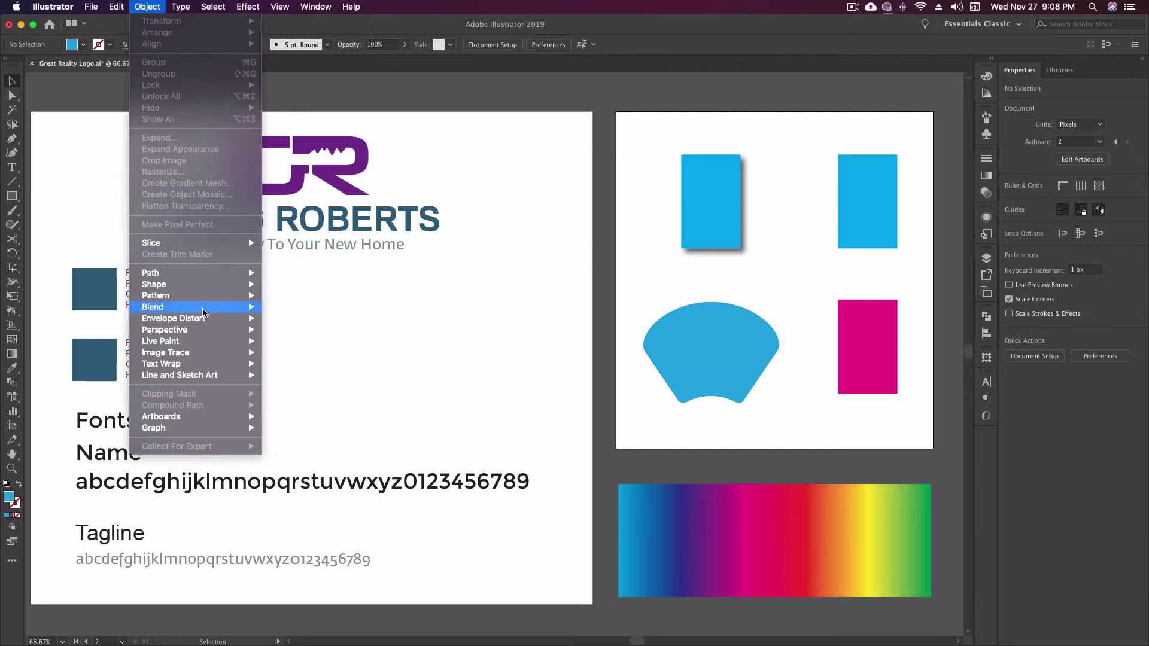
pyautogui.moveTo(206, 320)
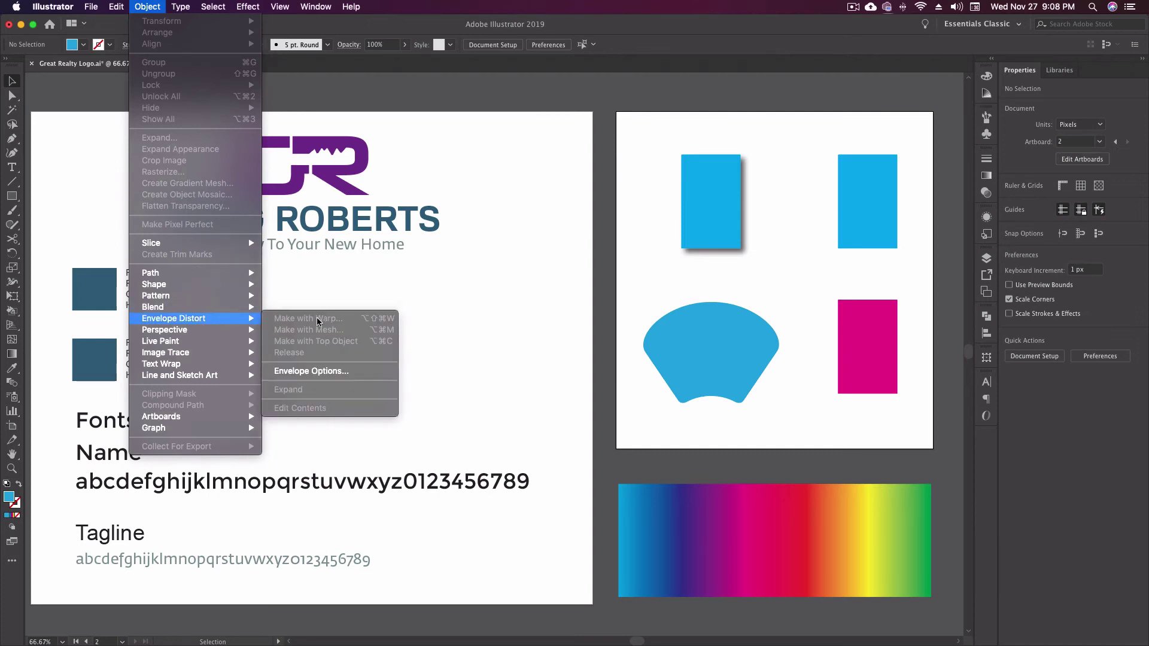
pyautogui.click(493, 336)
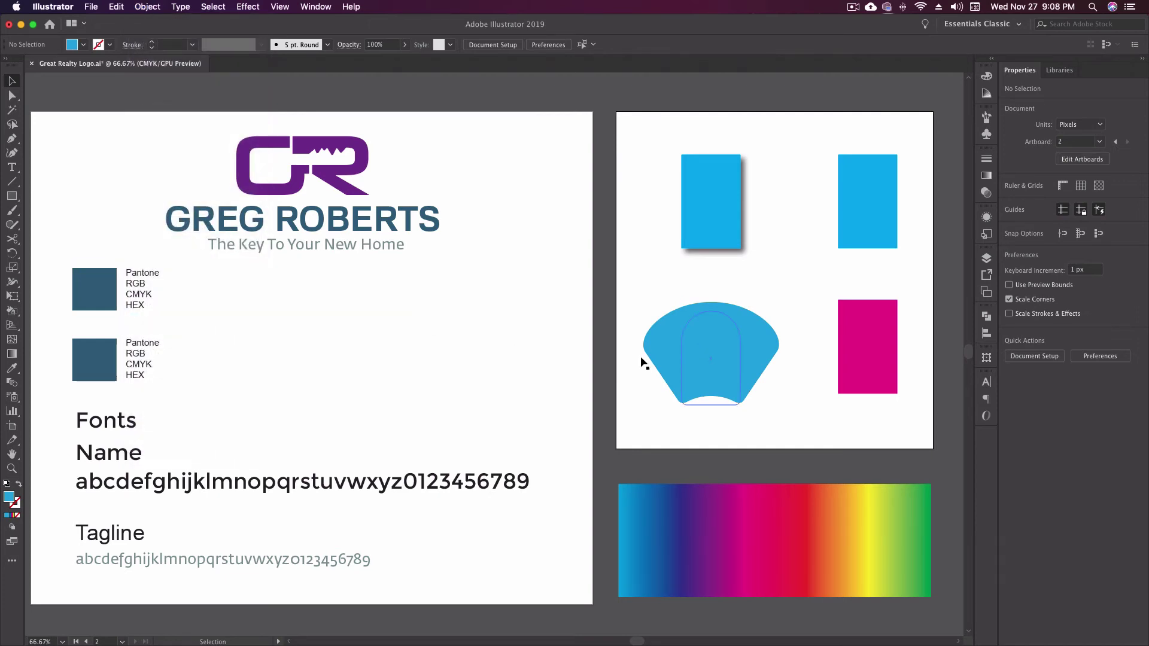
pyautogui.hscroll(-1, 680, 345)
pyautogui.moveTo(875, 347); pyautogui.dragTo(875, 201)
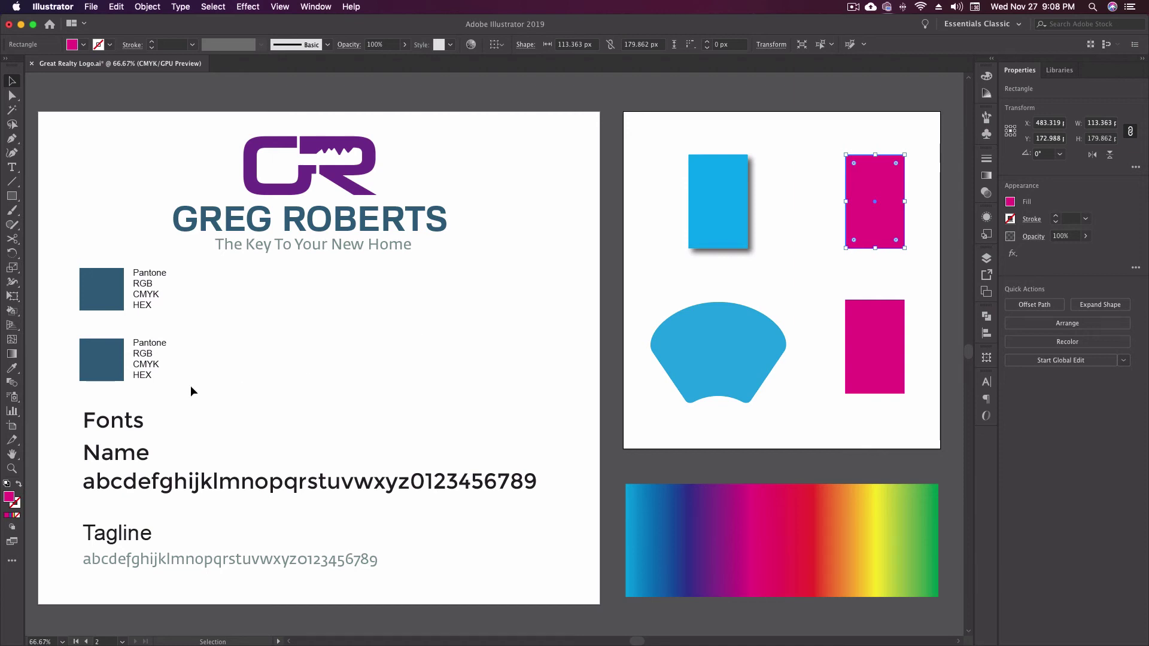
# In Eyedropper Options, keep Point Sample and check Appearance under both Picks Up and Applies.
pyautogui.doubleClick(12, 369)
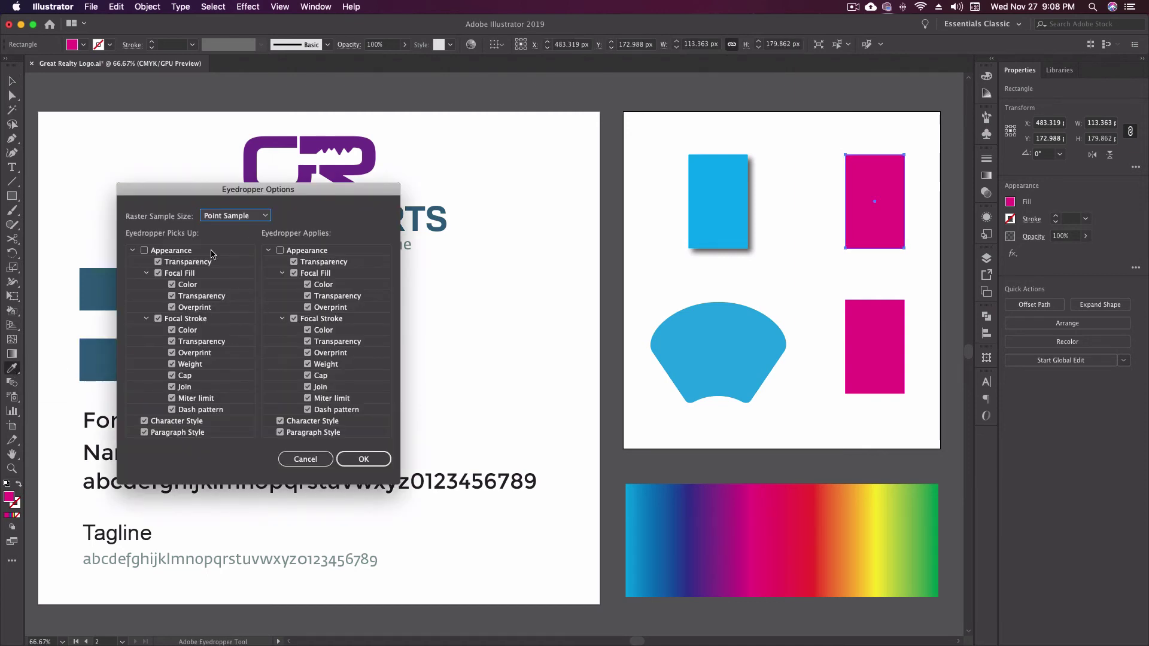
pyautogui.click(265, 217)
pyautogui.click(155, 230)
pyautogui.click(252, 217)
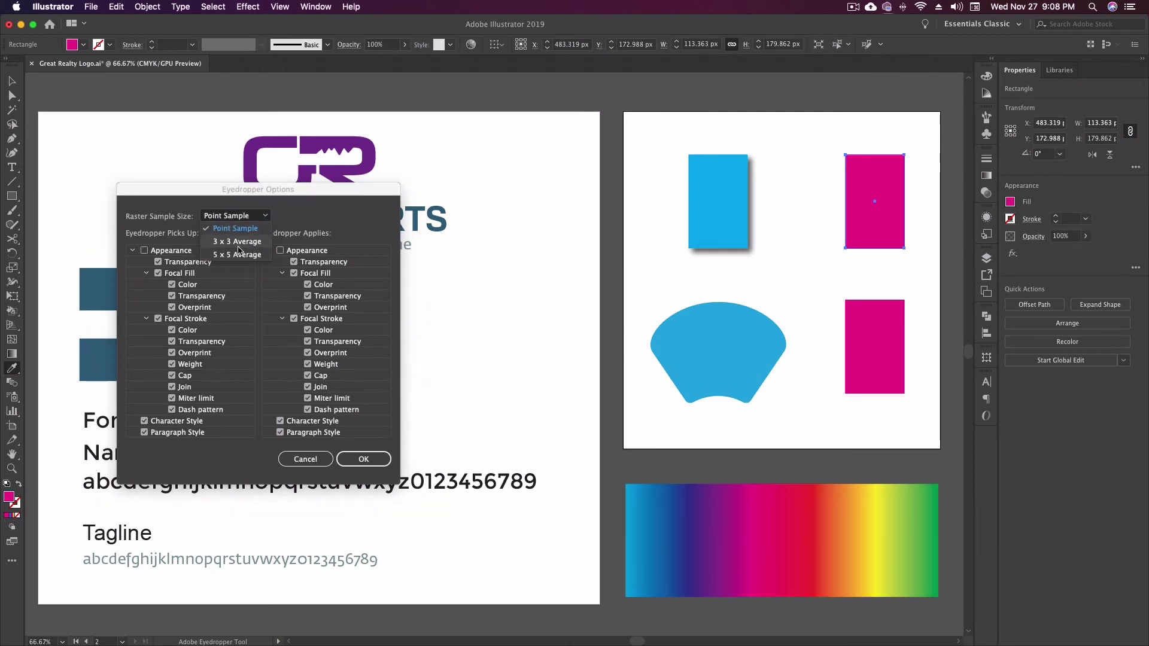
pyautogui.click(295, 227)
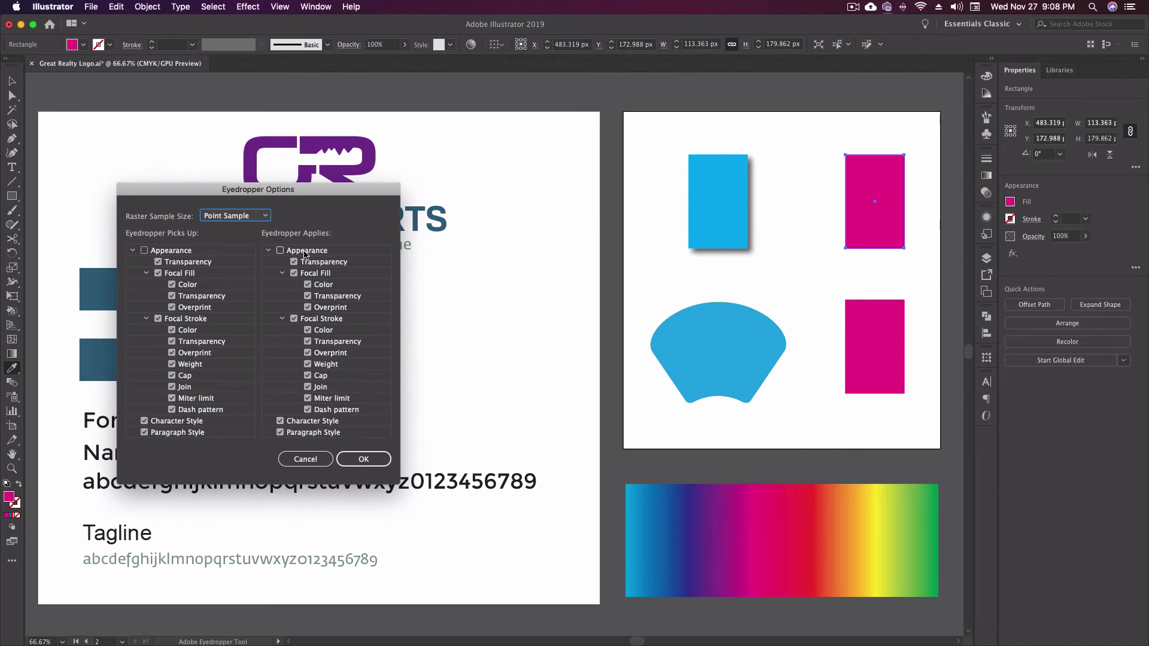
pyautogui.click(179, 251)
pyautogui.click(294, 250)
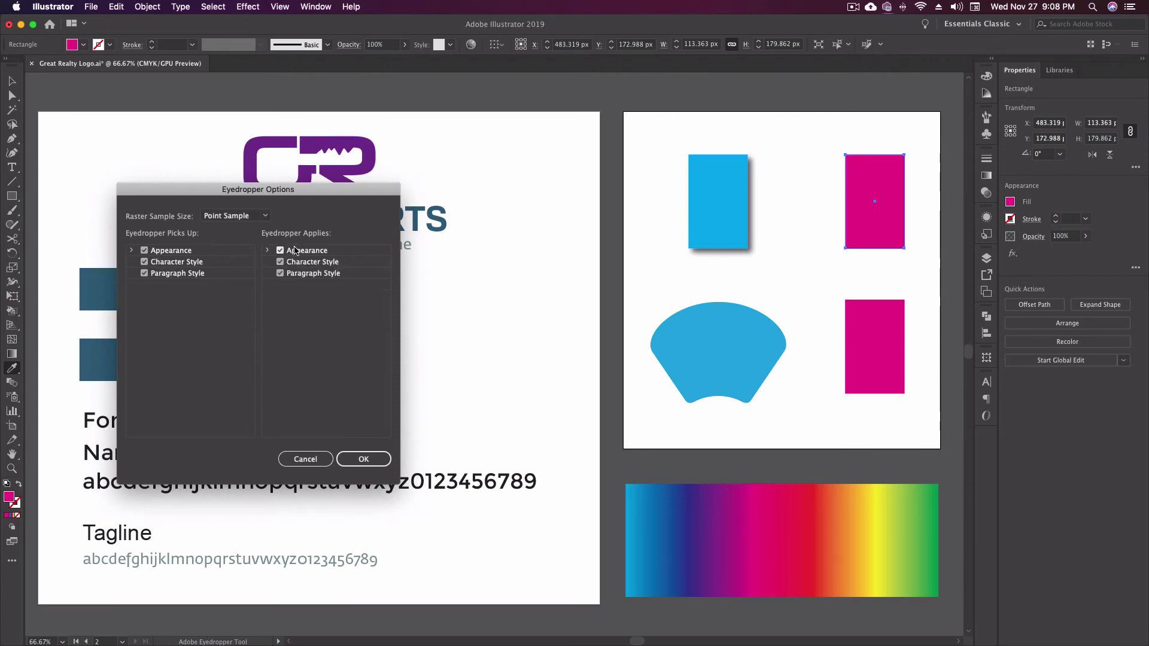
pyautogui.click(365, 459)
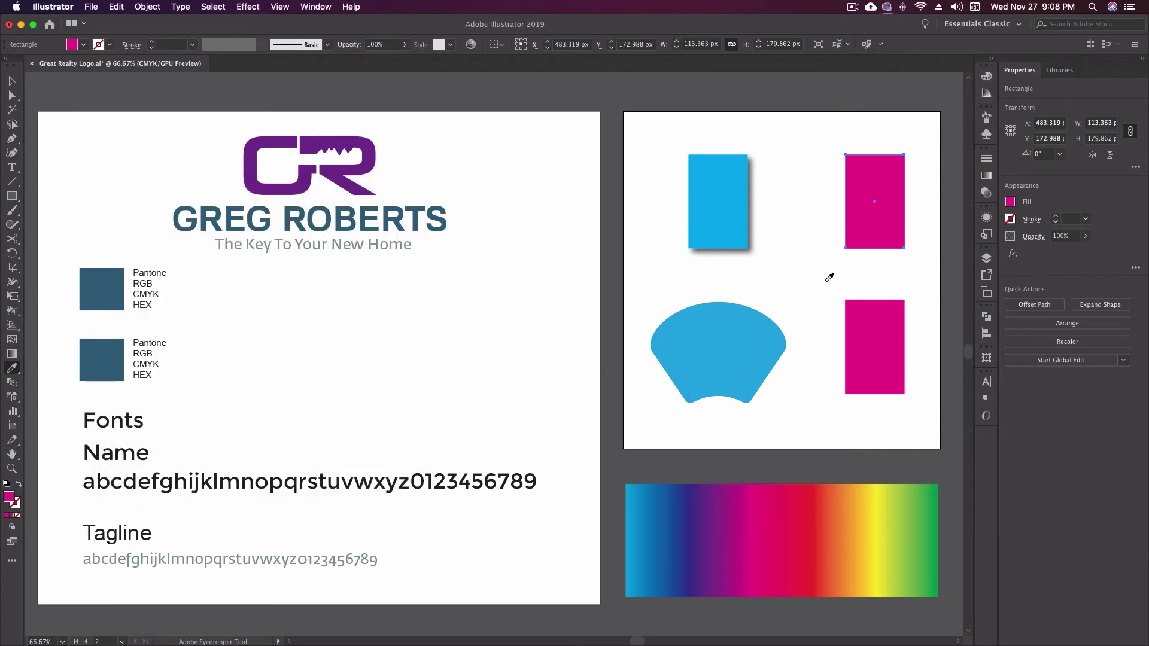
# Sample the shadowed blue rectangle onto the top-right rectangle, and the arc-warped shape onto the bottom-right.
pyautogui.click(733, 180)
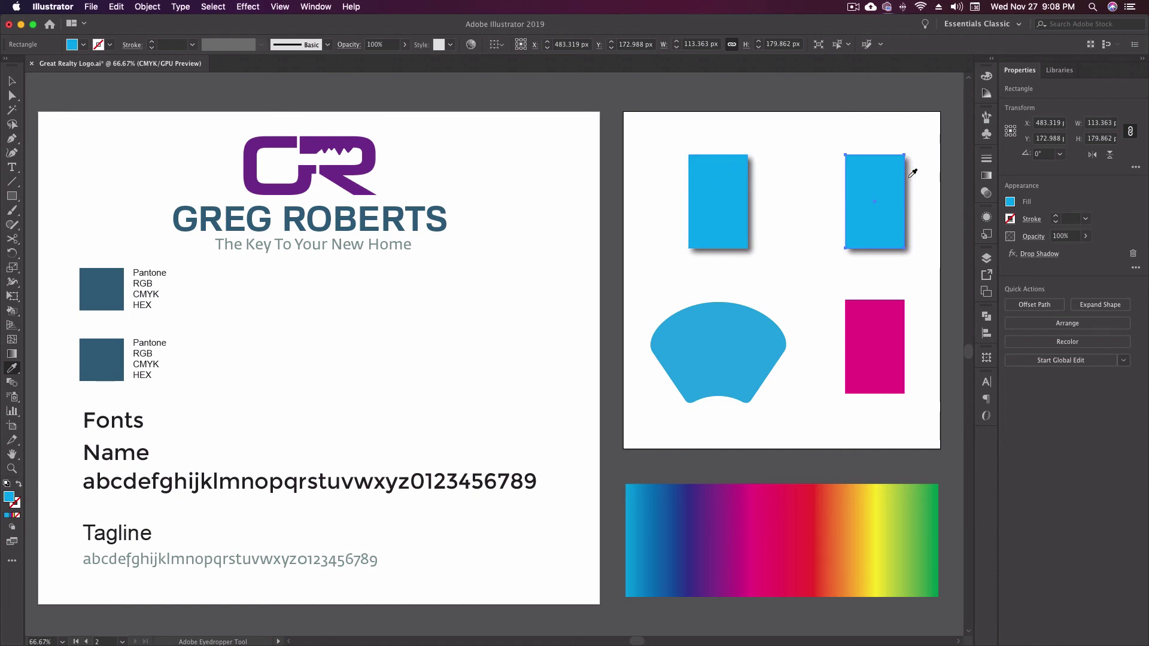
pyautogui.press('v')
pyautogui.click(867, 326)
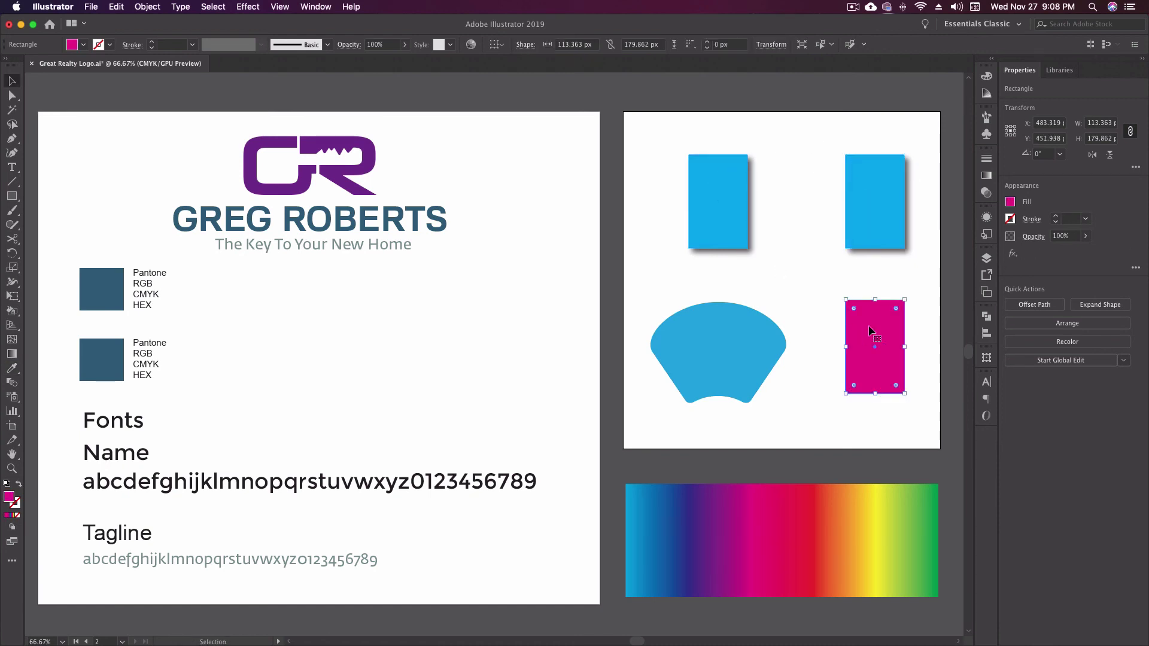
pyautogui.press('i')
pyautogui.click(697, 341)
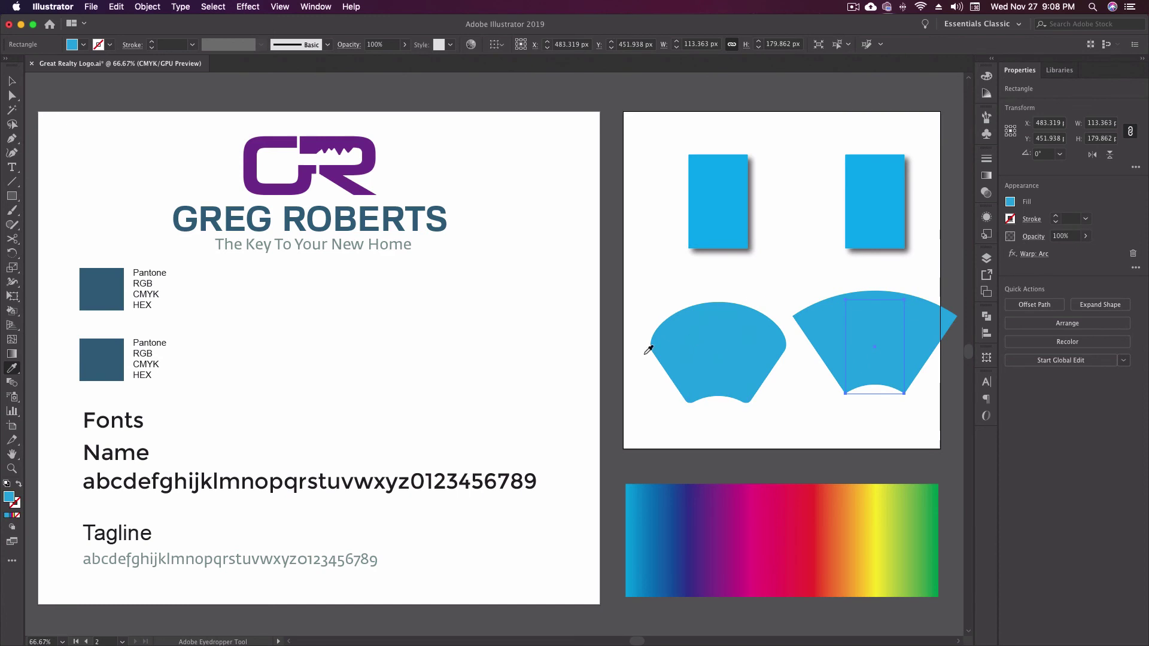